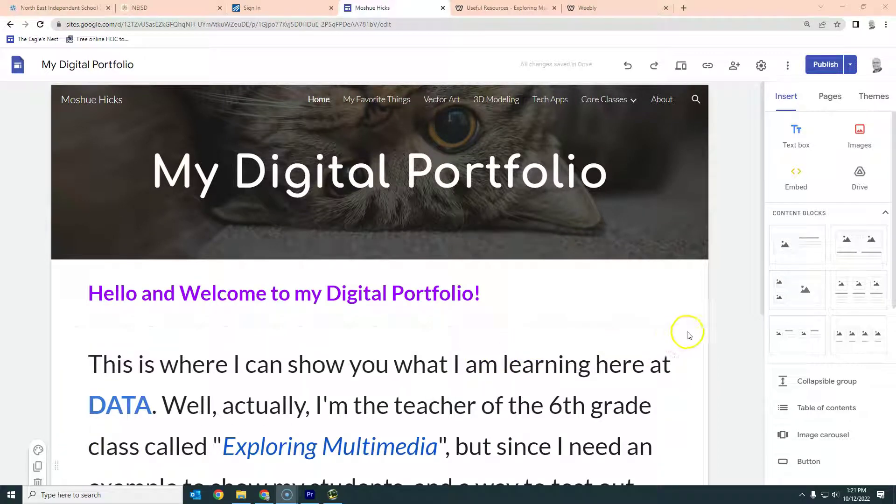
# Step: Preview the My Digital Portfolio home page as visitors will see it
pyautogui.click(762, 279)
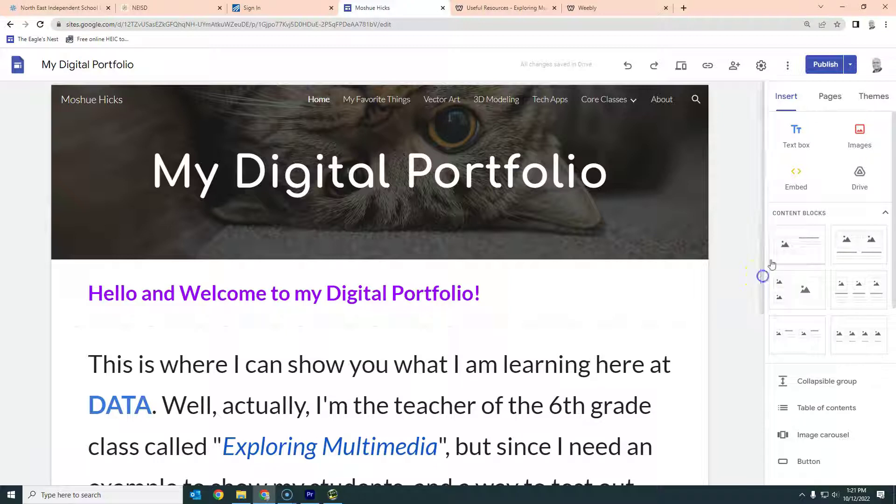
pyautogui.click(681, 66)
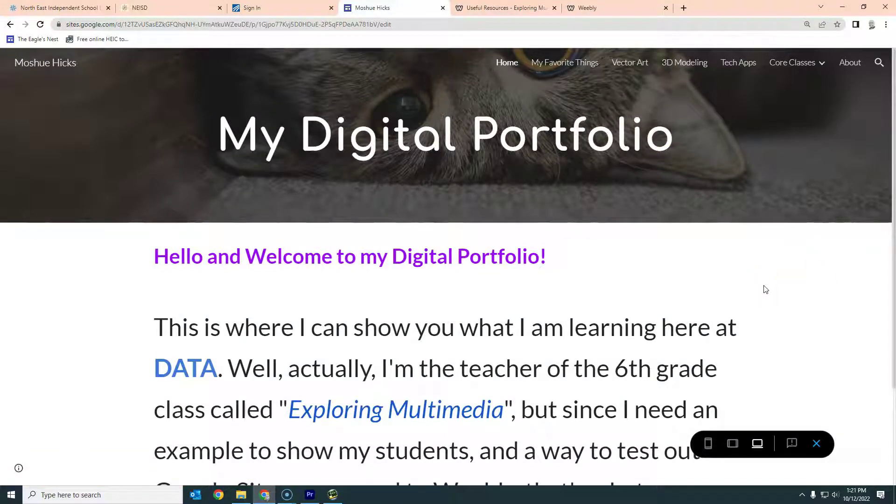
pyautogui.scroll(-2, 766, 289)
pyautogui.scroll(-1, 765, 289)
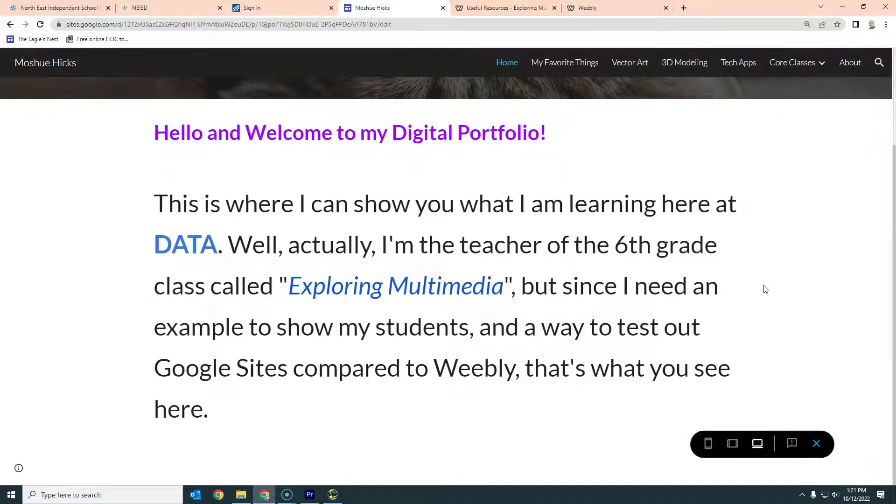
pyautogui.scroll(2, 765, 289)
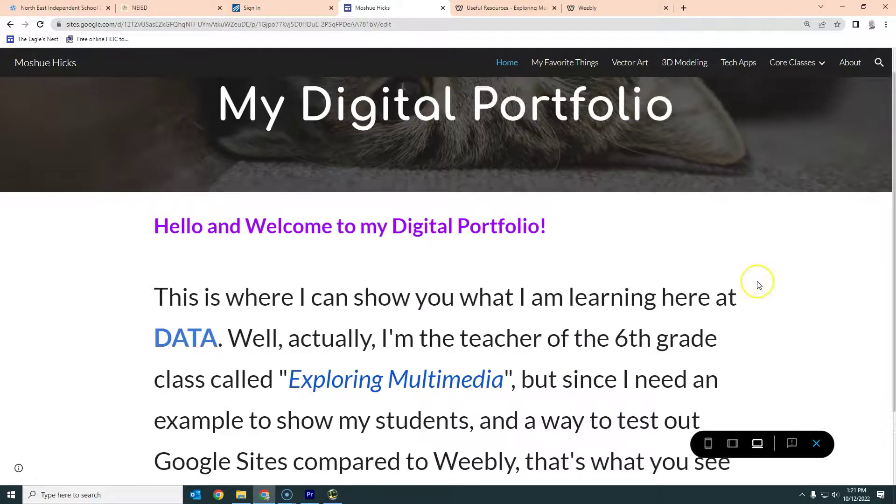
pyautogui.scroll(1, 755, 283)
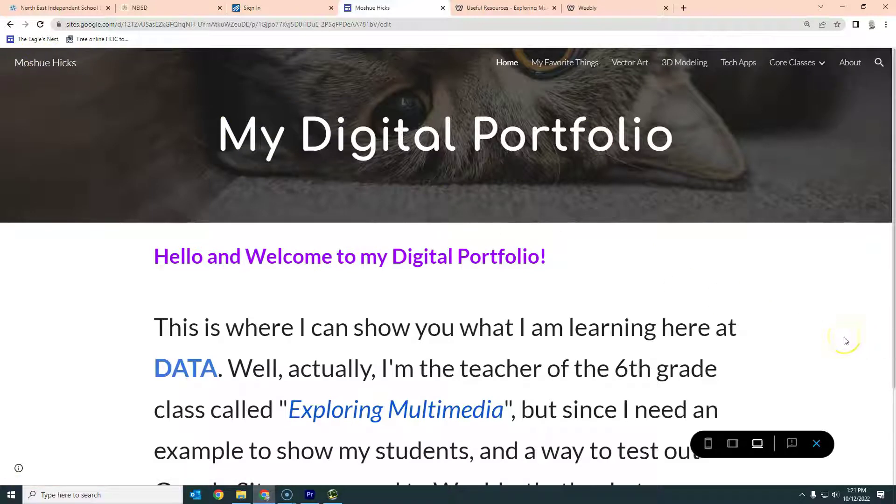
pyautogui.scroll(-2, 846, 341)
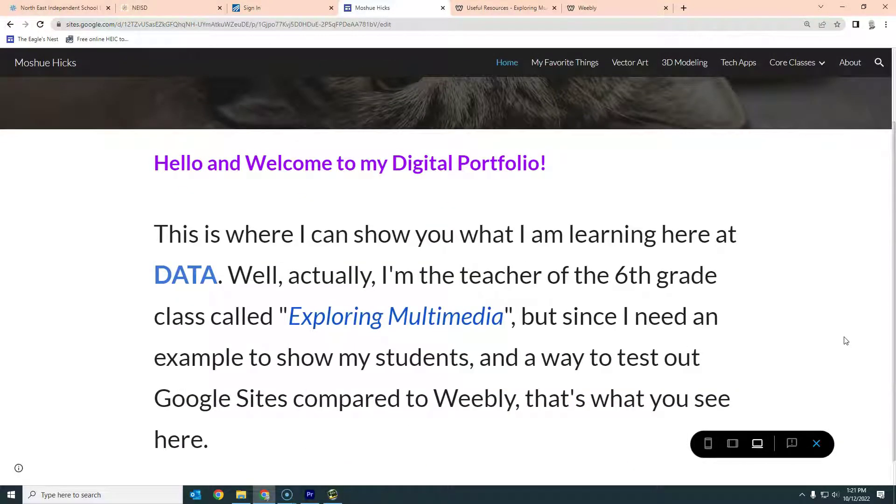
pyautogui.scroll(-1, 845, 341)
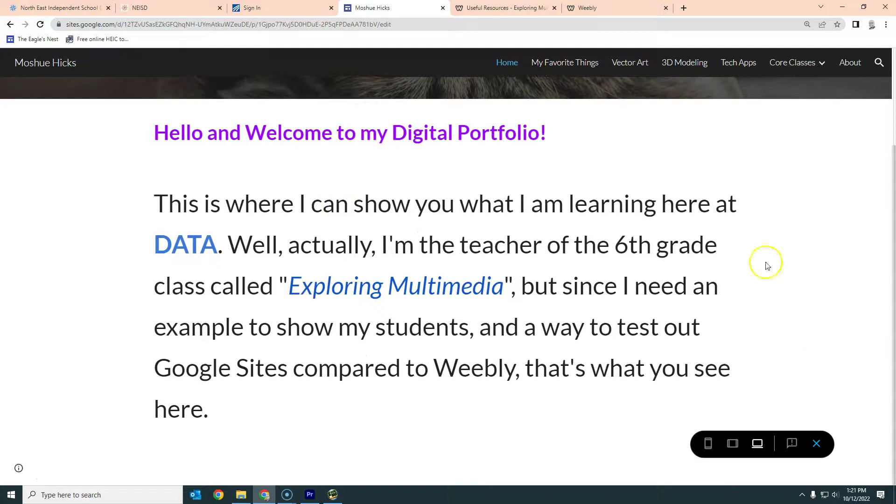
pyautogui.scroll(3, 882, 311)
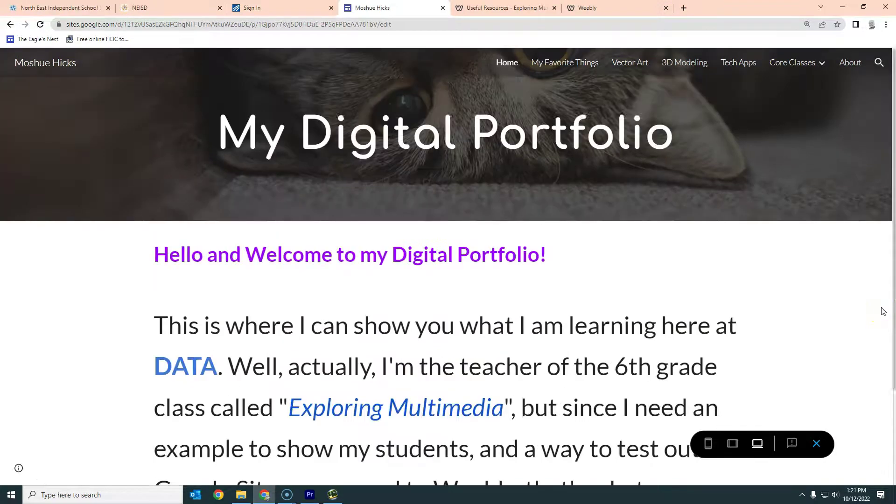
# Step: Open My Favorite Things in preview and scroll through its carousel, title images and videos
pyautogui.click(574, 64)
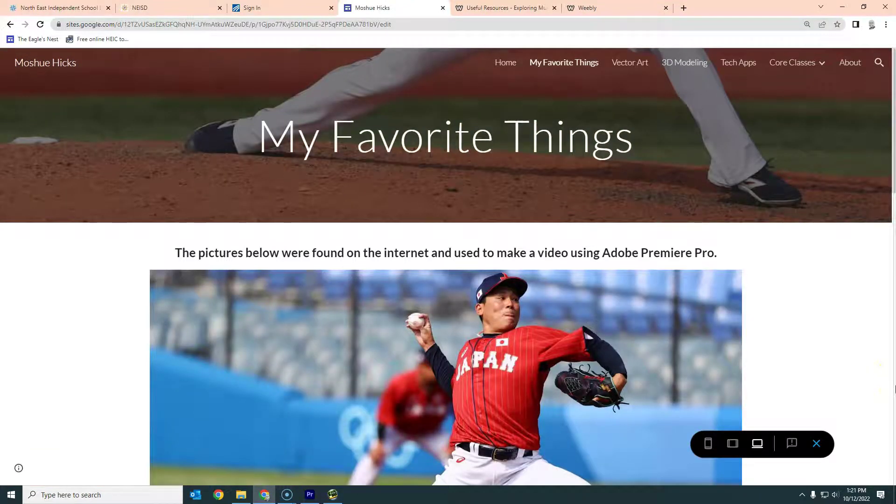
pyautogui.scroll(-10, 895, 389)
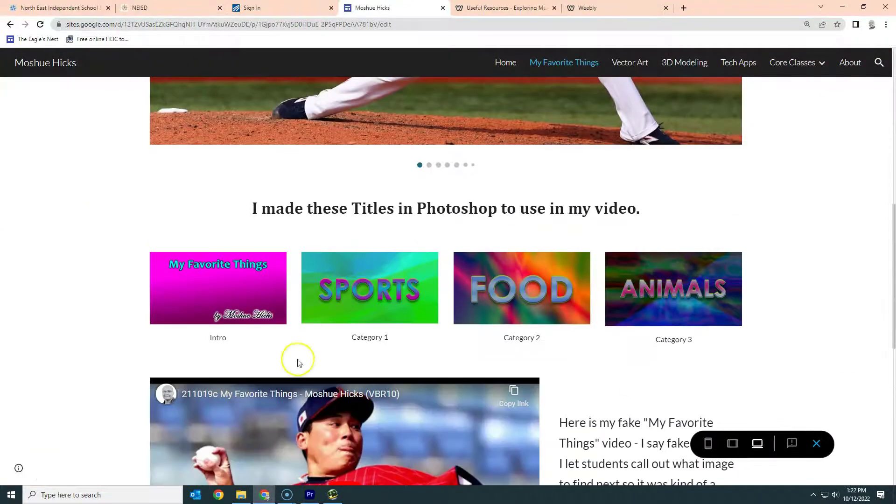
pyautogui.scroll(-3, 797, 372)
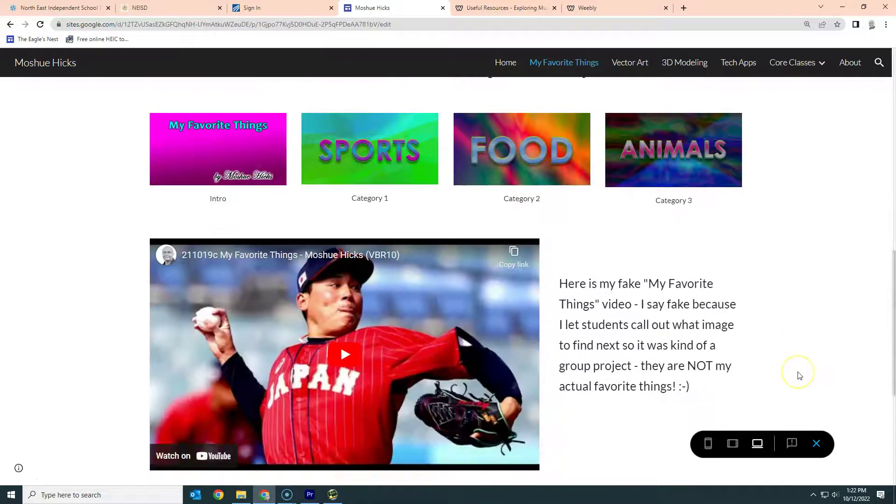
pyautogui.scroll(-3, 800, 375)
pyautogui.scroll(-3, 798, 375)
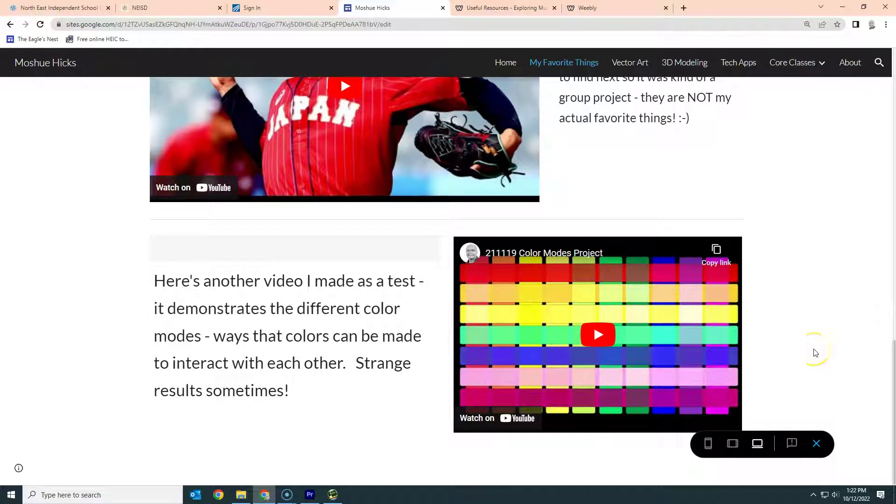
pyautogui.scroll(10, 816, 352)
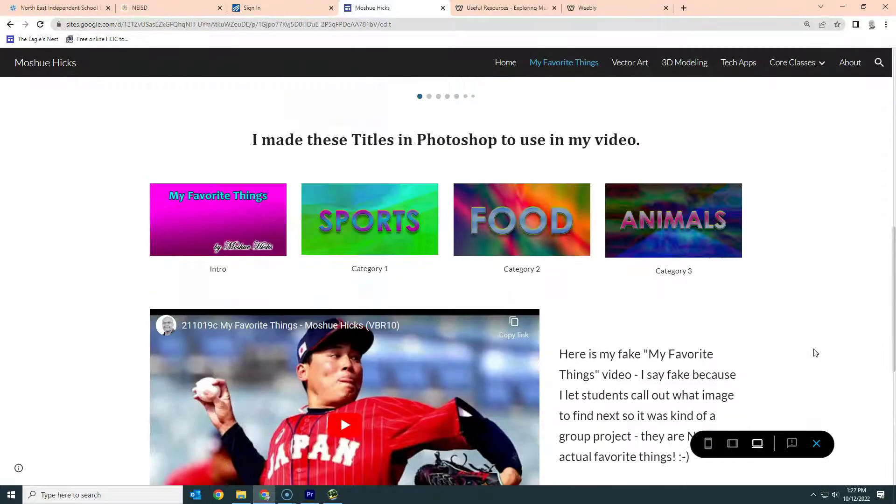
pyautogui.scroll(5, 816, 352)
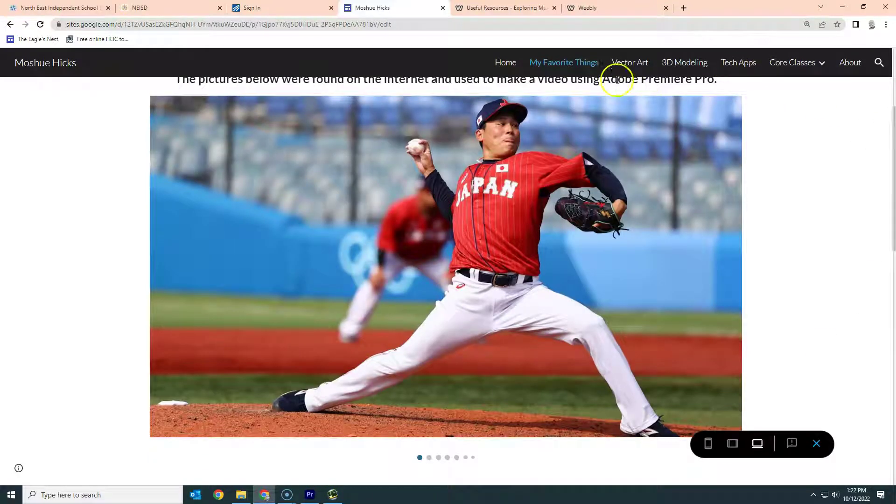
pyautogui.click(627, 68)
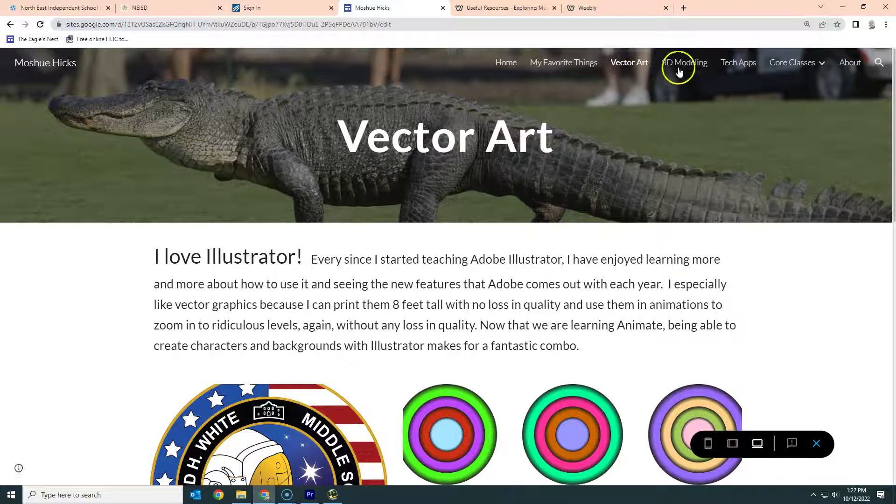
pyautogui.click(678, 68)
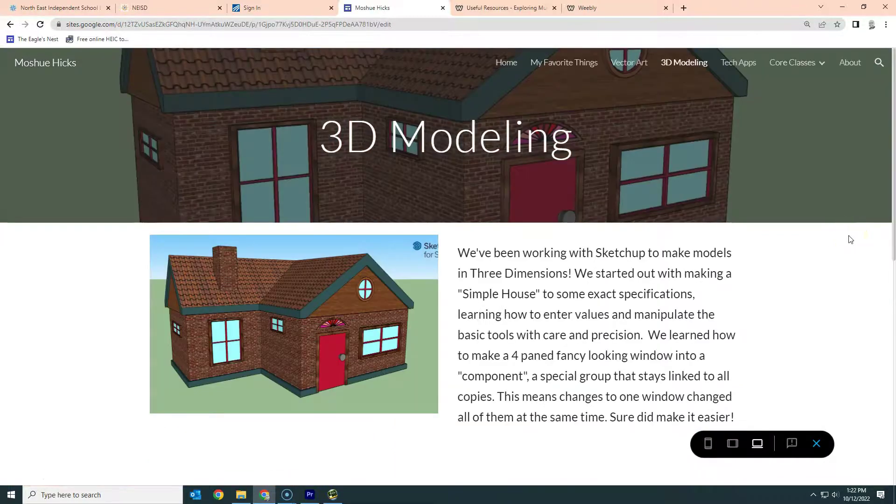
pyautogui.click(840, 235)
pyautogui.click(747, 67)
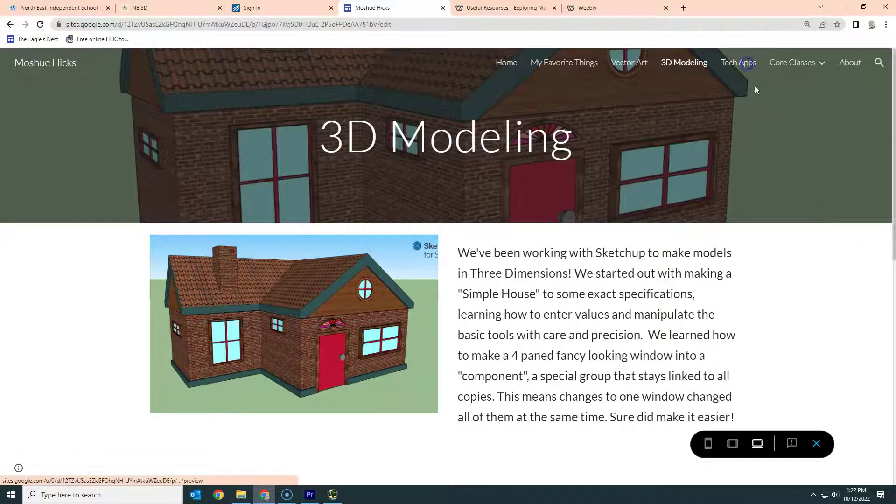
pyautogui.click(778, 258)
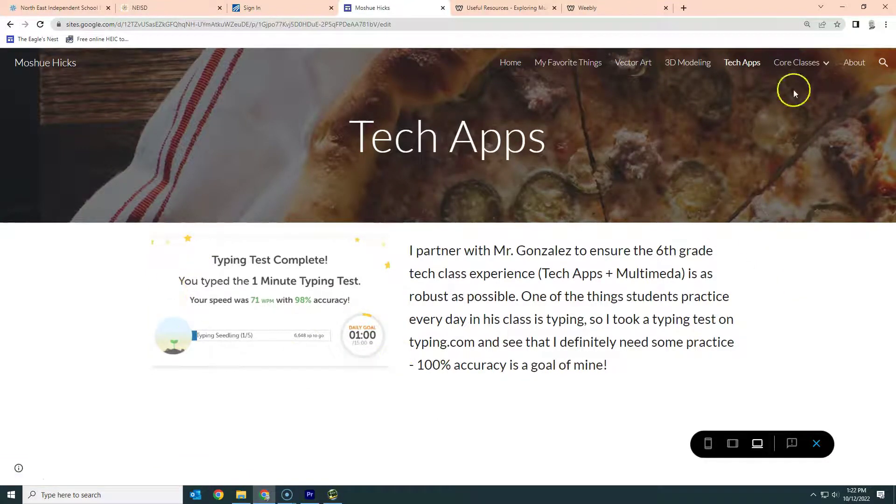
pyautogui.moveTo(792, 65)
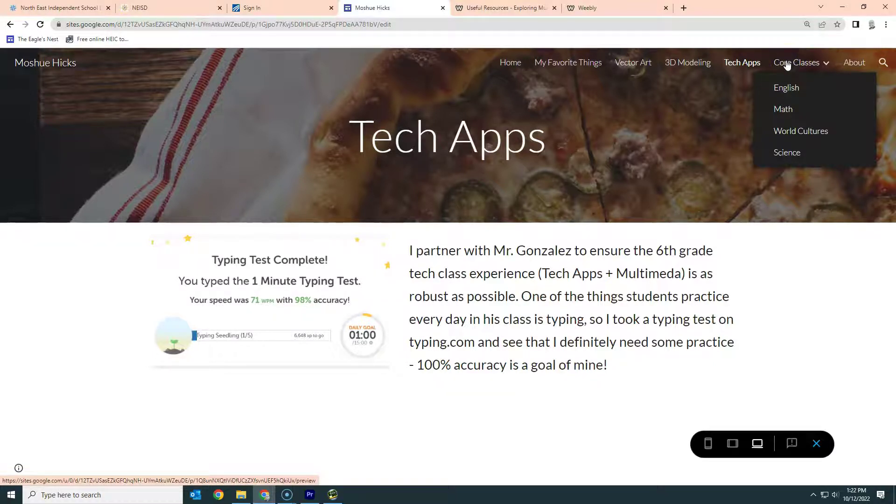
pyautogui.click(854, 63)
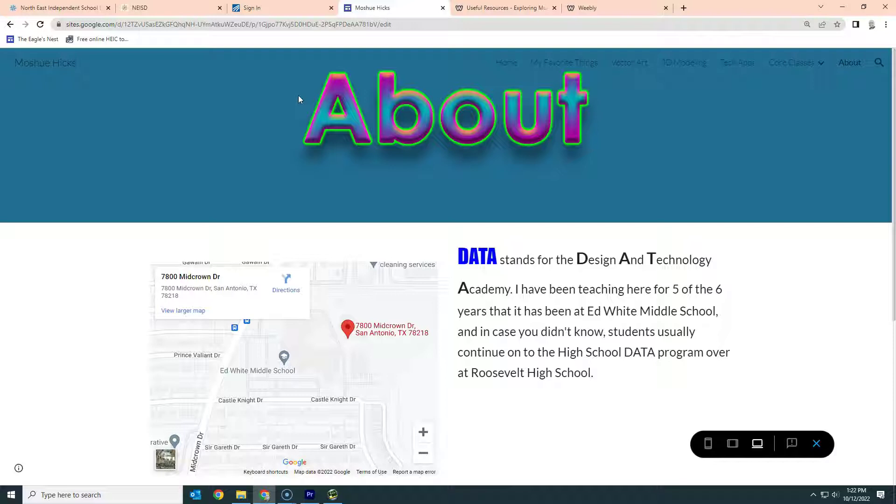
pyautogui.click(573, 65)
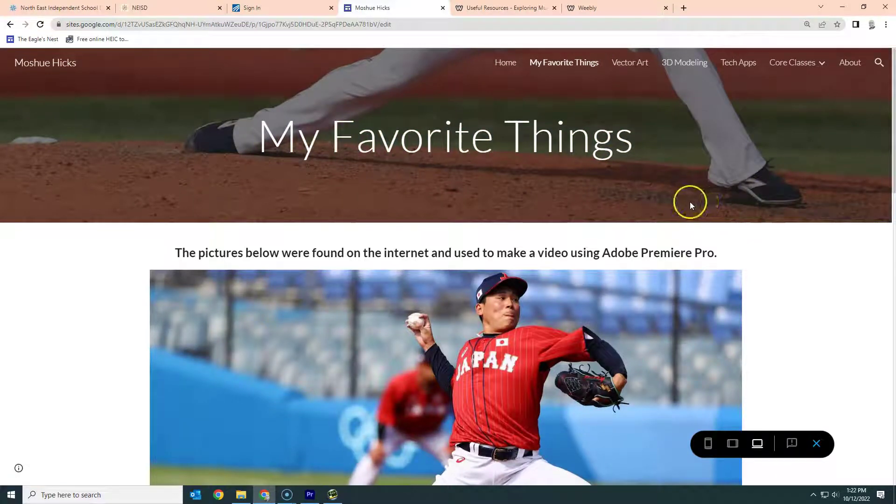
# Step: Go to sites.google.com and create a new site from the Blank template
pyautogui.click(370, 26)
pyautogui.write('d')
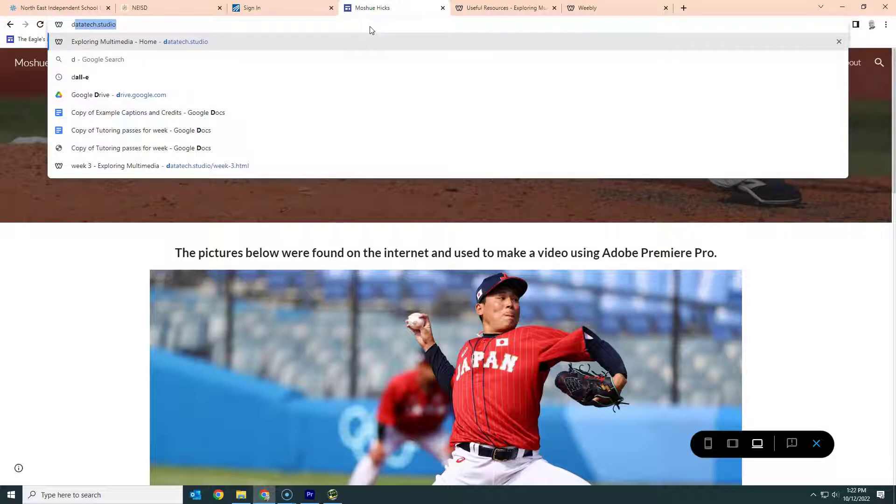
pyautogui.press('BackSpace')
pyautogui.write('s')
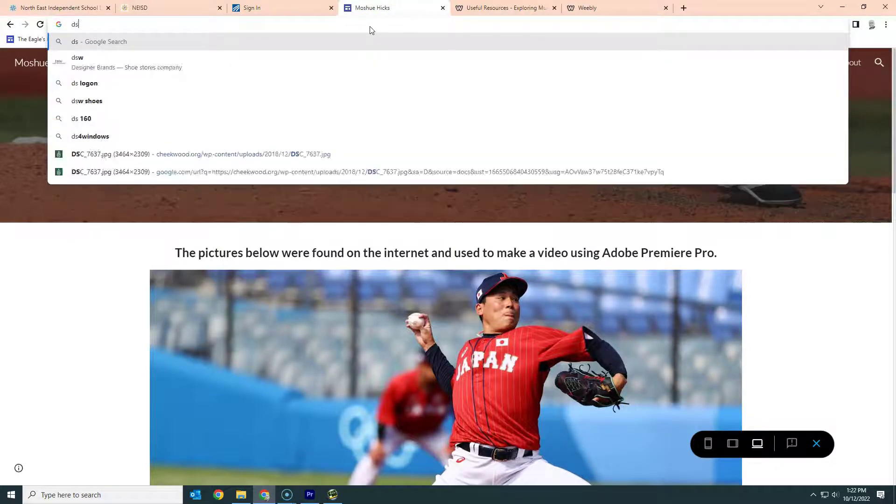
pyautogui.press('Escape')
pyautogui.press('Return')
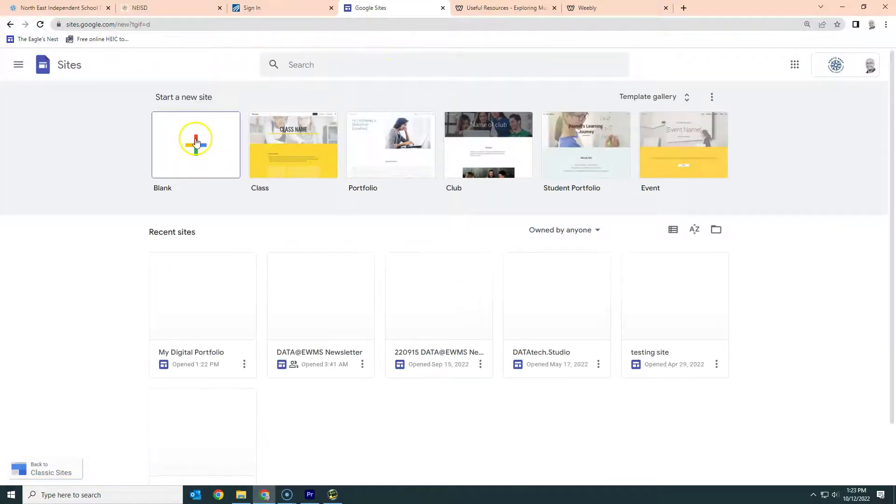
pyautogui.click(195, 144)
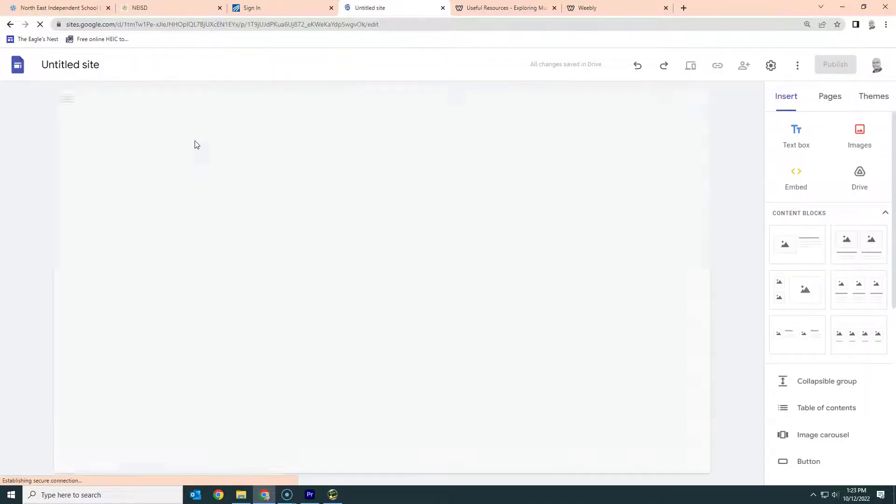
# Step: Replace the placeholder page title with the owner's name
pyautogui.click(398, 199)
pyautogui.click(415, 194)
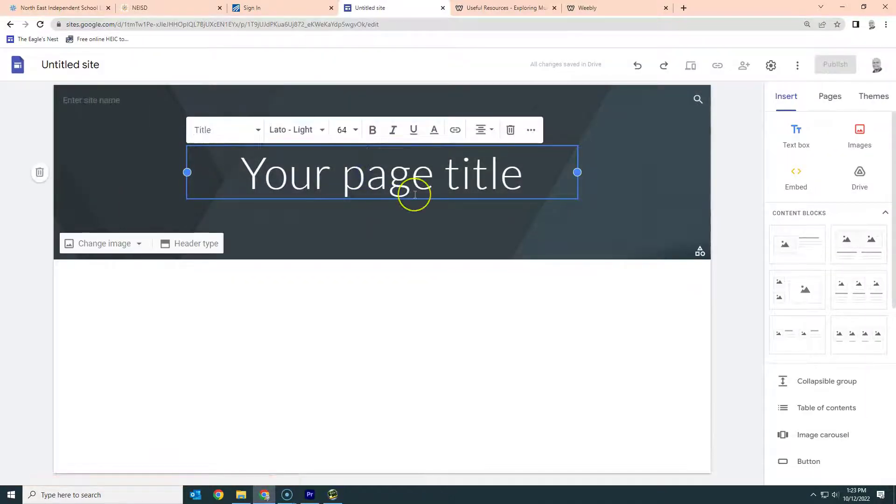
pyautogui.tripleClick(414, 195)
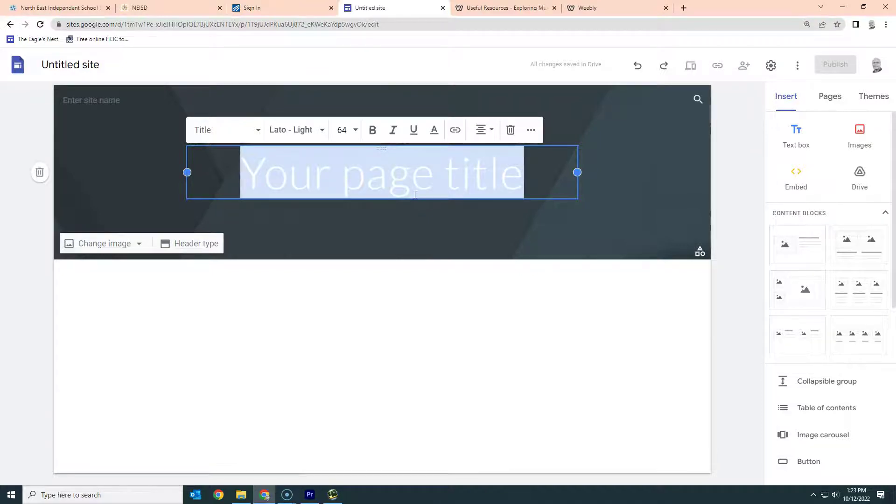
pyautogui.write('Moshue Hicks')
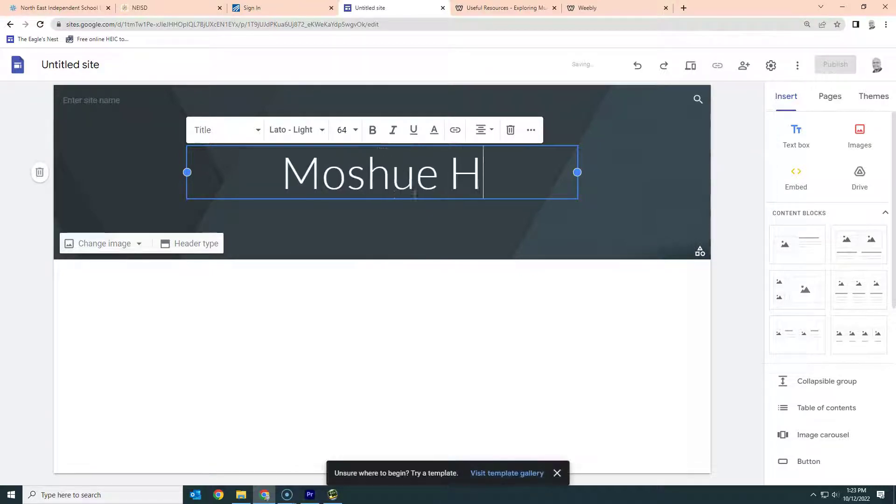
# Step: Set the whole title to Bebas Neue at size 96, then select the site name field
pyautogui.click(323, 129)
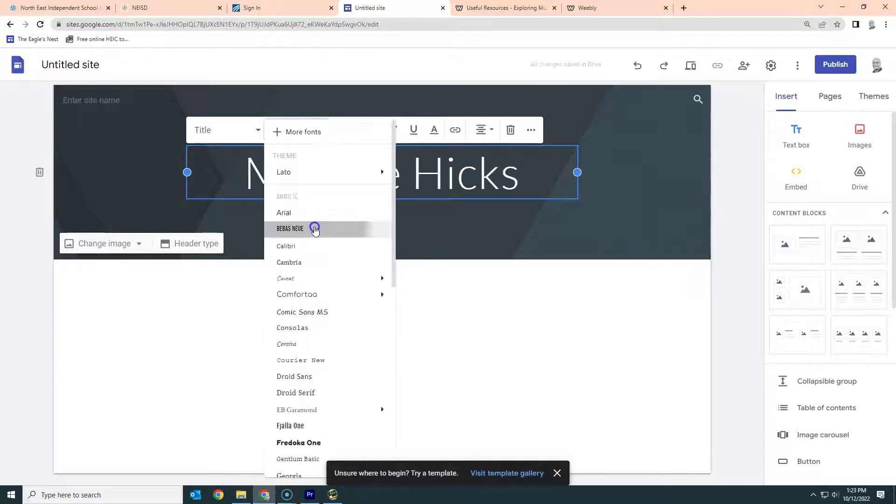
pyautogui.click(312, 228)
pyautogui.moveTo(530, 174); pyautogui.dragTo(251, 180)
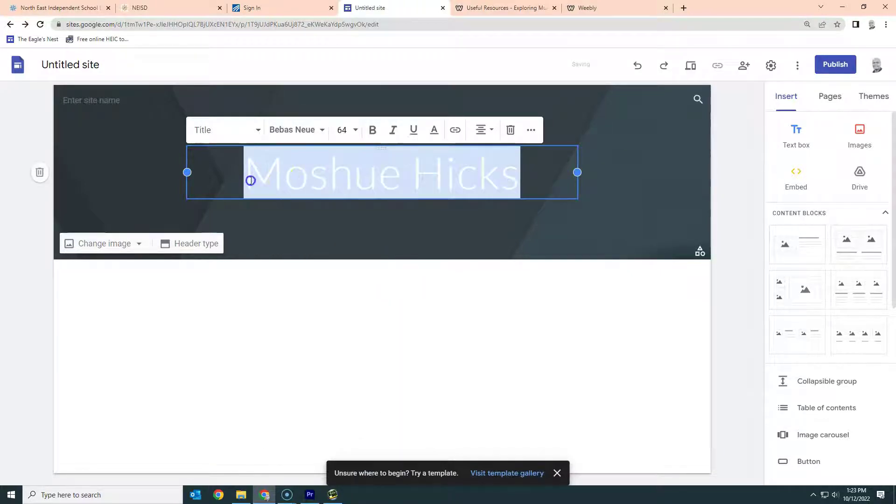
pyautogui.click(322, 130)
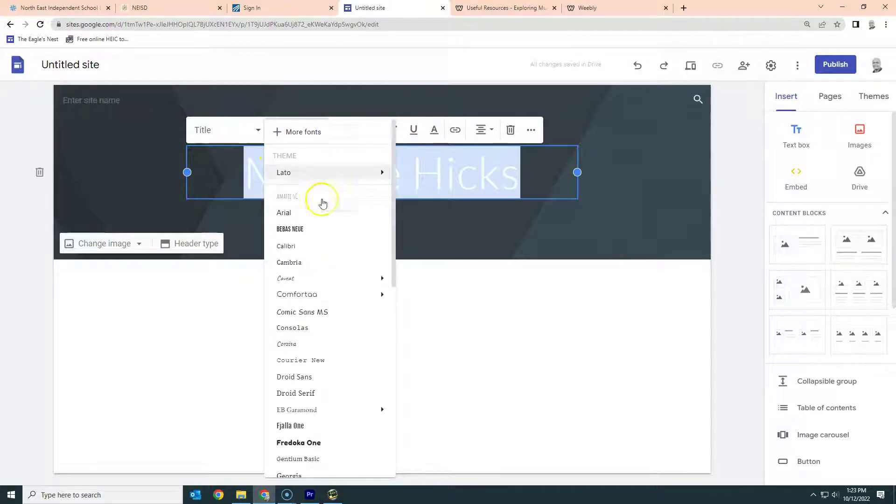
pyautogui.click(318, 230)
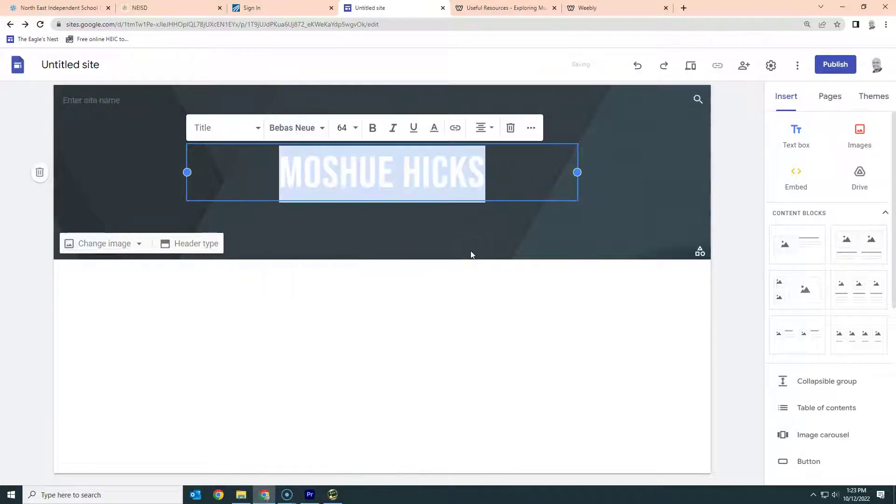
pyautogui.click(353, 128)
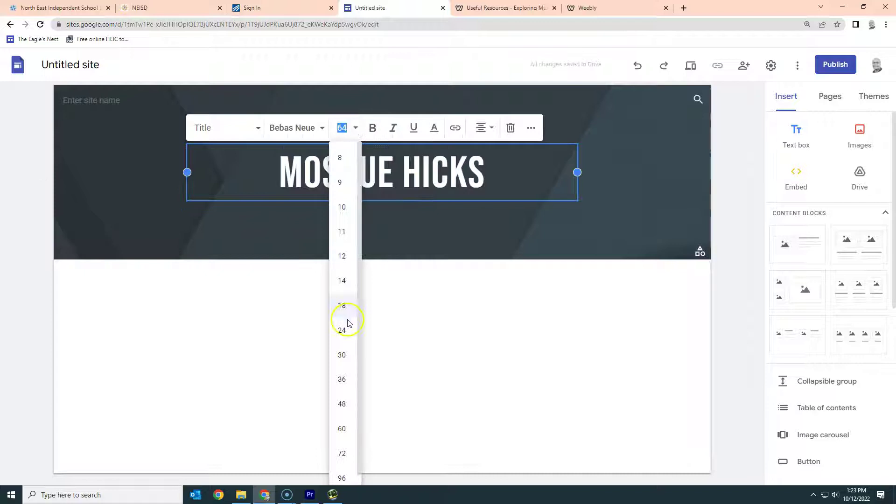
pyautogui.click(340, 472)
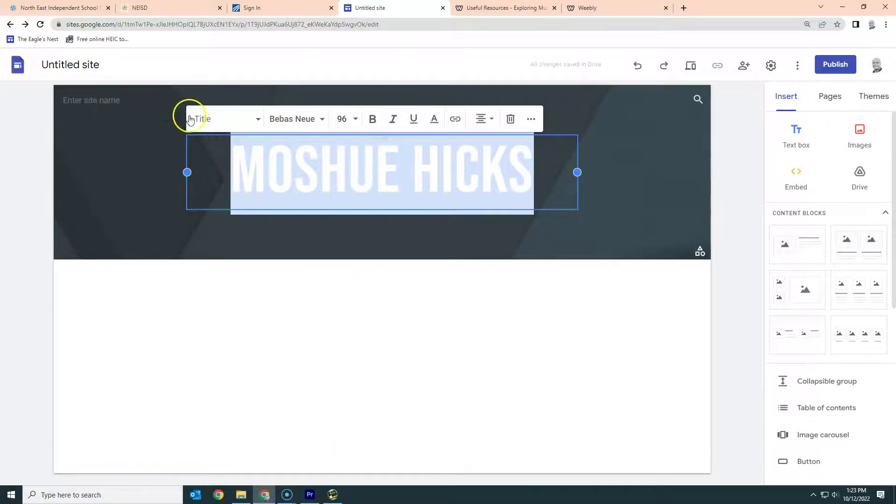
pyautogui.click(122, 106)
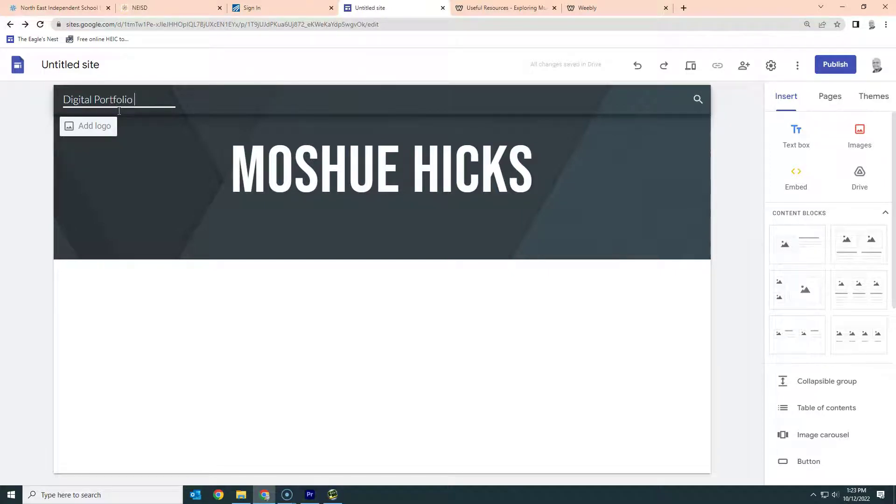
# Step: Commit the Digital Portfolio site name, then insert two text boxes under the header
pyautogui.click(281, 316)
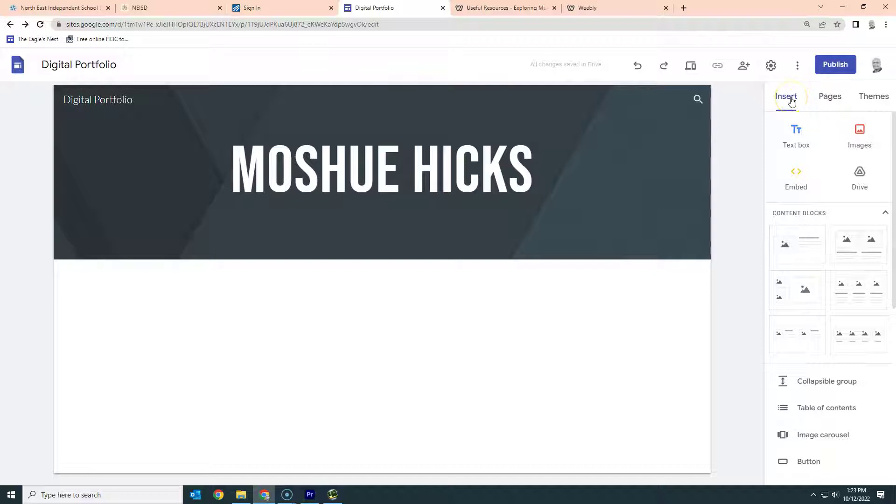
pyautogui.click(796, 131)
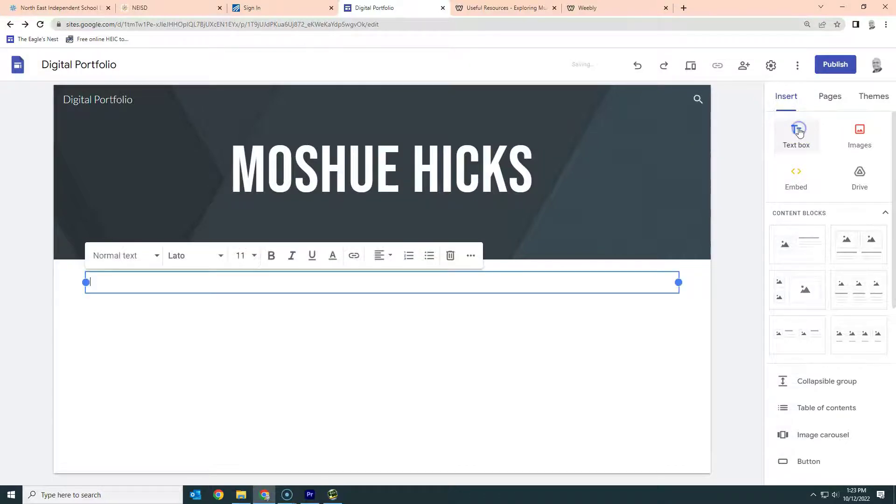
pyautogui.click(168, 283)
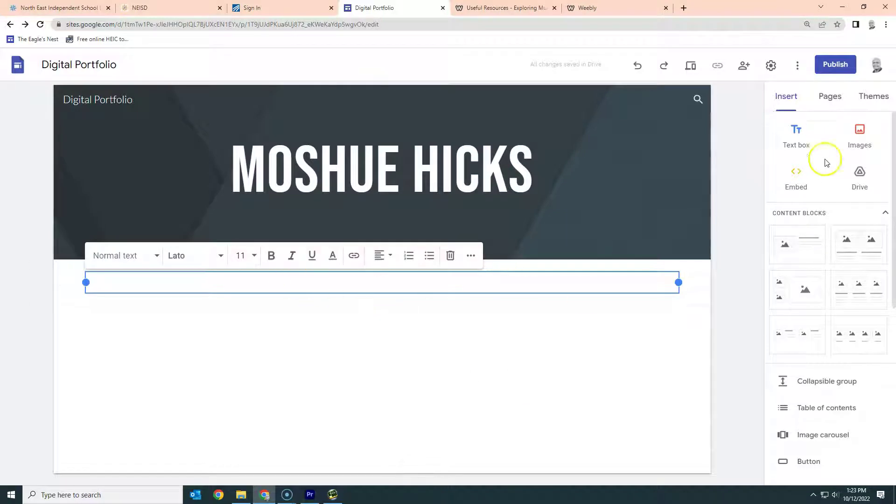
pyautogui.click(802, 136)
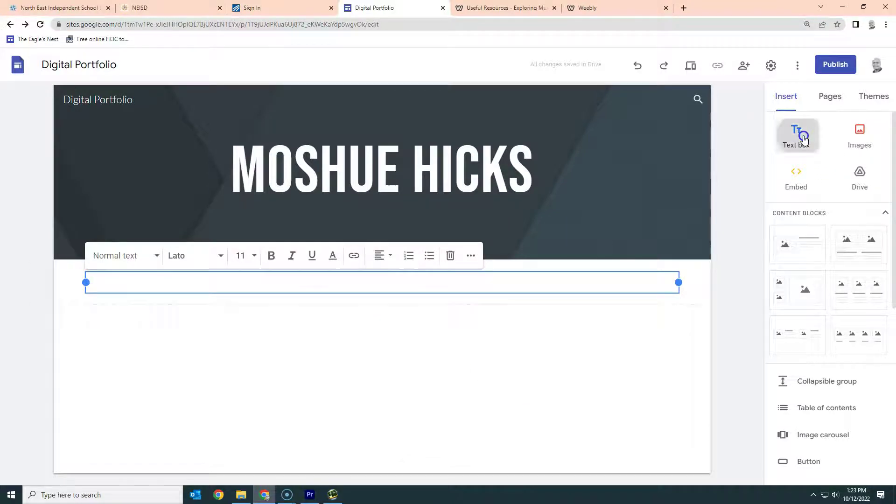
pyautogui.click(544, 285)
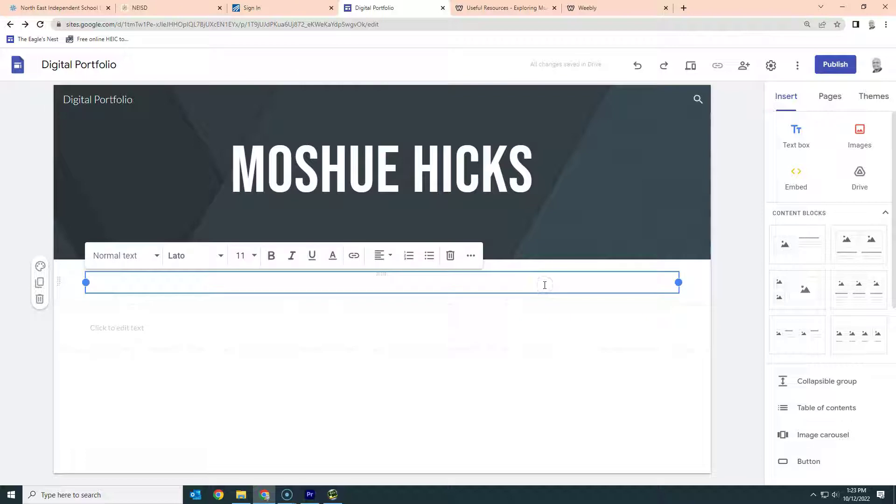
pyautogui.click(226, 327)
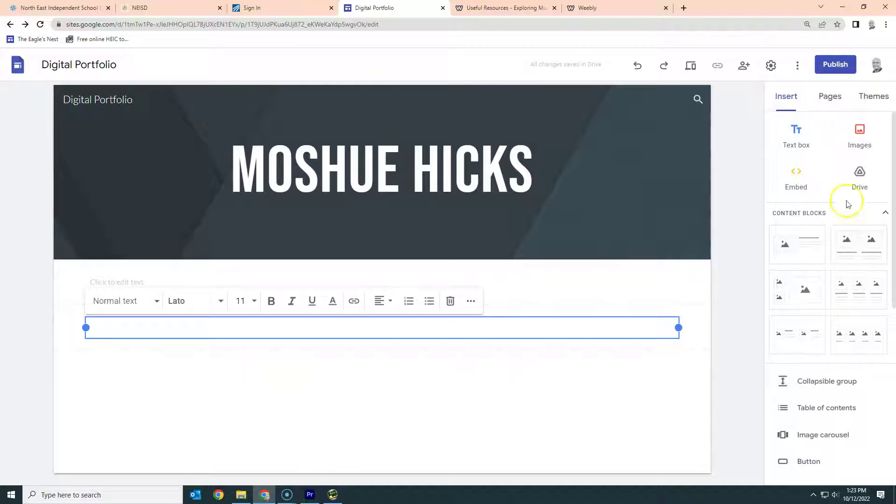
pyautogui.click(860, 140)
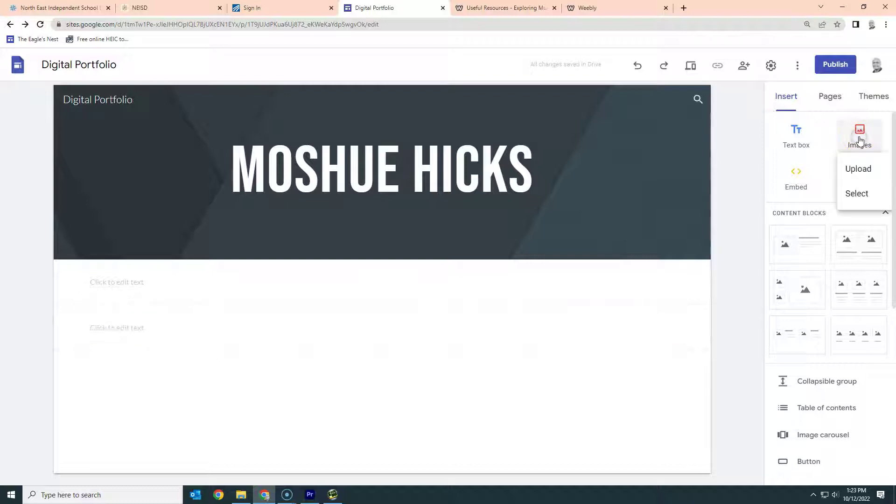
pyautogui.click(868, 169)
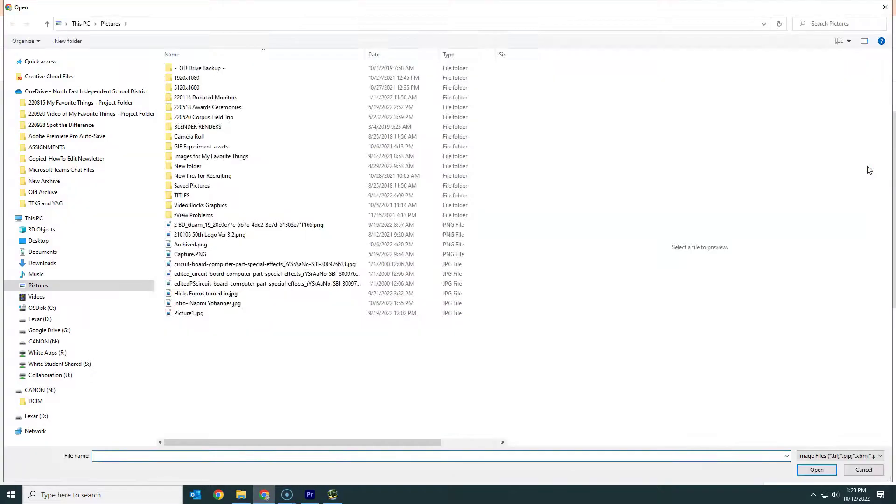
pyautogui.click(80, 116)
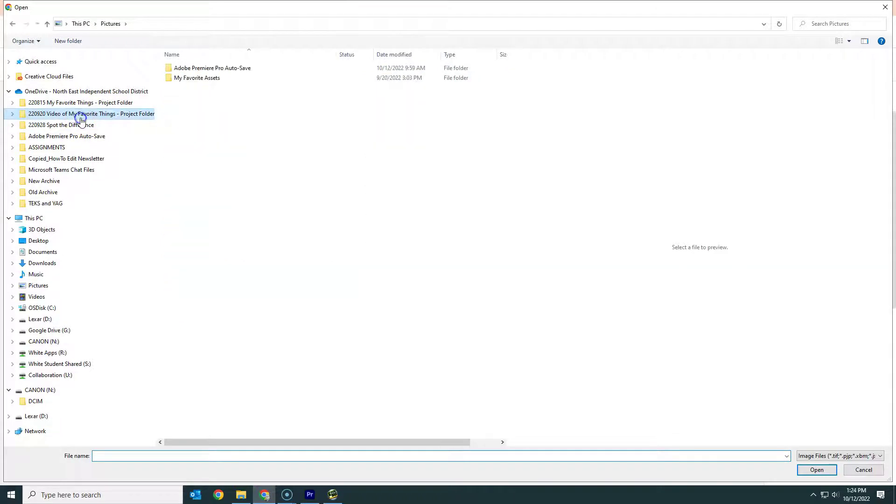
pyautogui.doubleClick(182, 79)
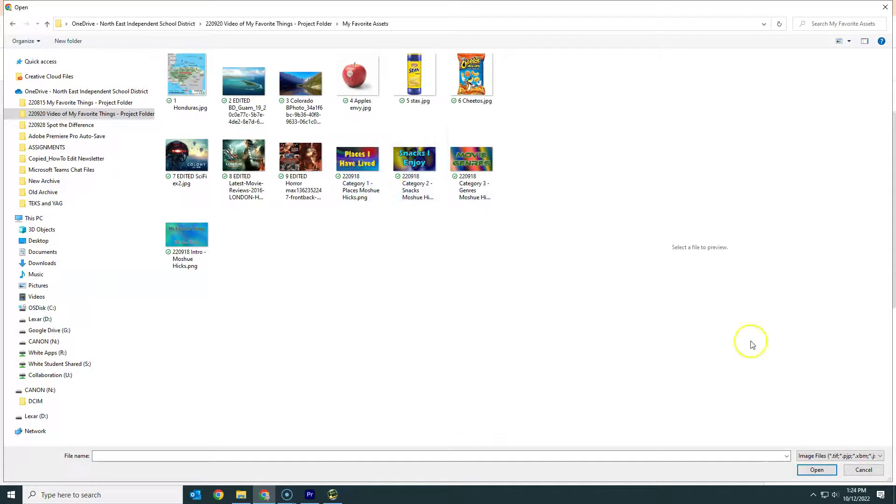
# Step: Cancel the image upload and show the Pages list, which holds only Home
pyautogui.click(864, 470)
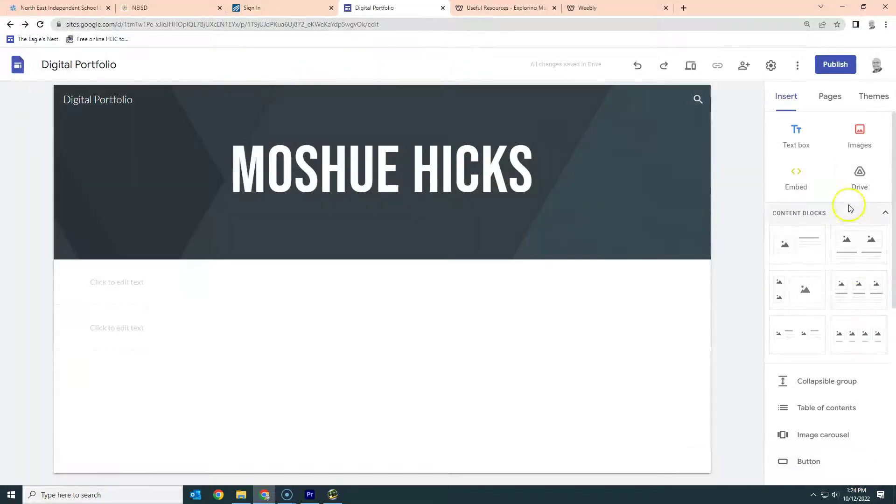
pyautogui.scroll(-3, 829, 260)
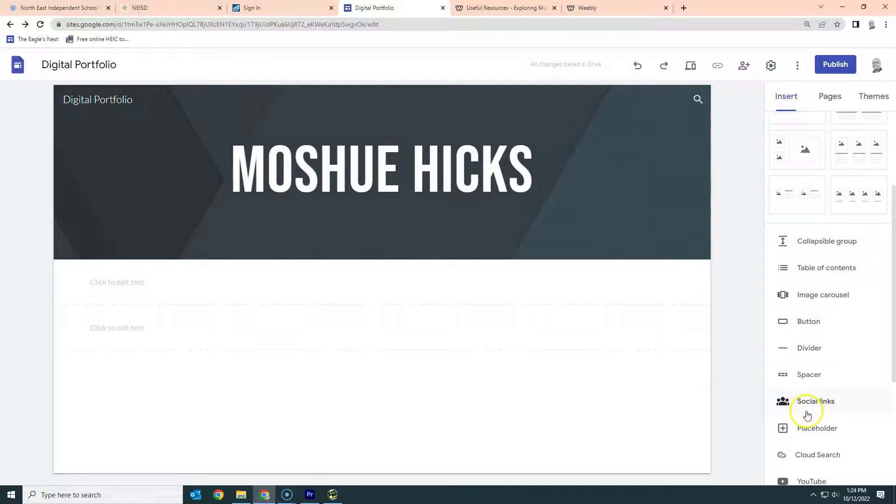
pyautogui.click(832, 96)
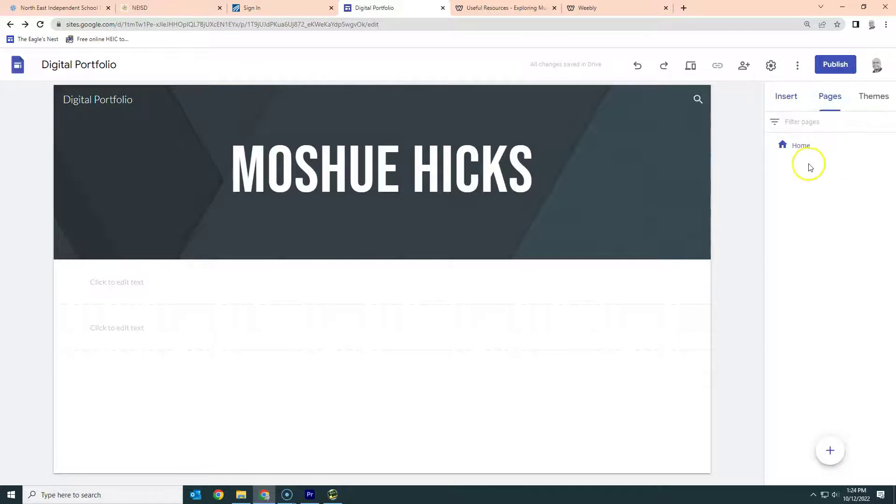
# Step: Create a page named My Favorite Things and open it from the navigation links
pyautogui.click(828, 450)
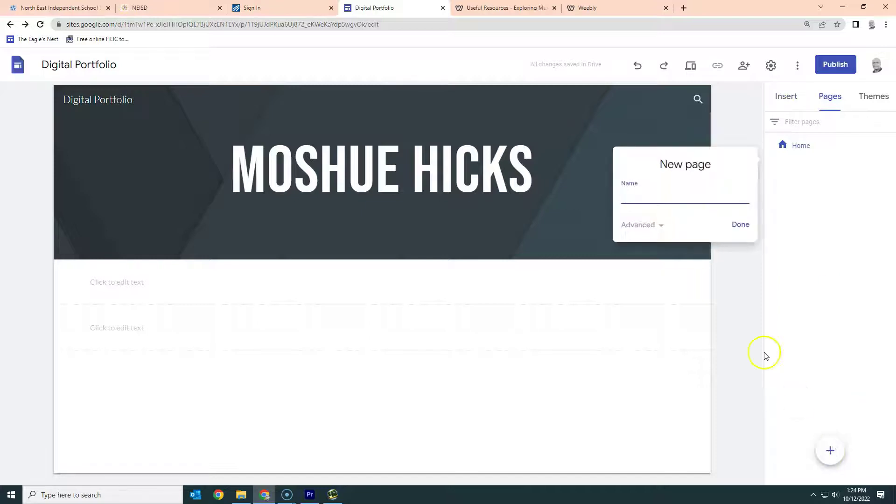
pyautogui.click(657, 197)
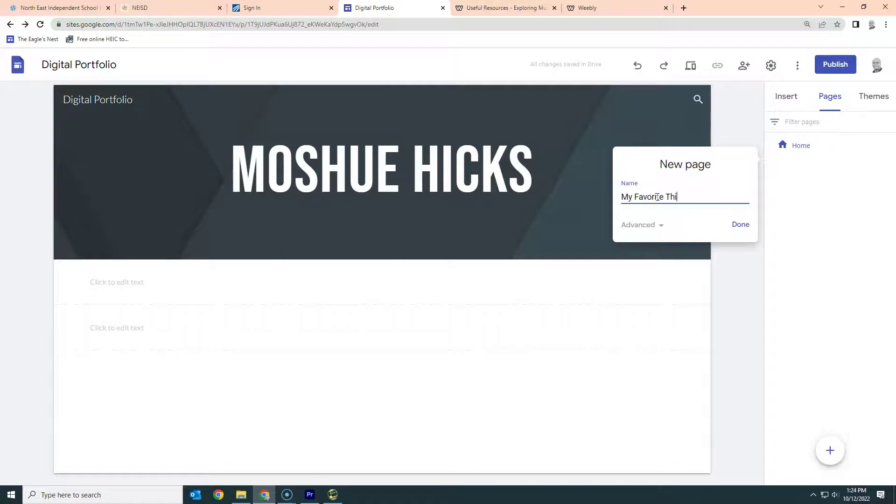
pyautogui.click(741, 224)
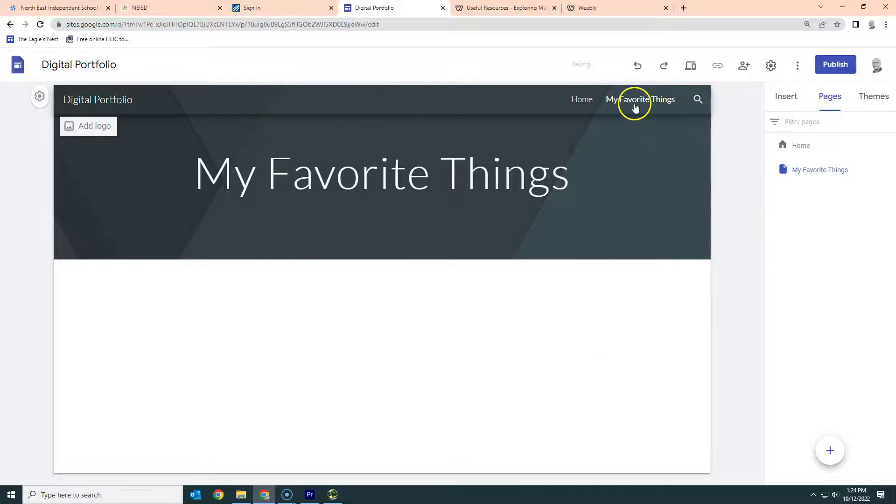
pyautogui.click(578, 105)
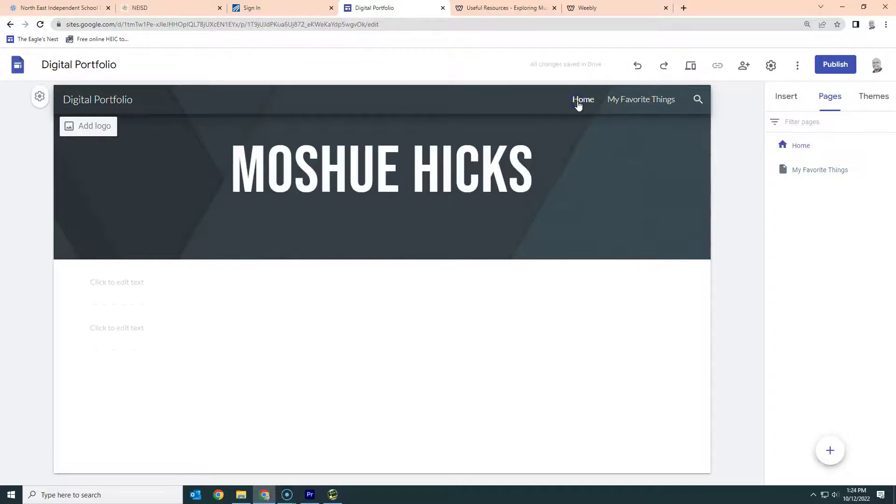
pyautogui.click(626, 99)
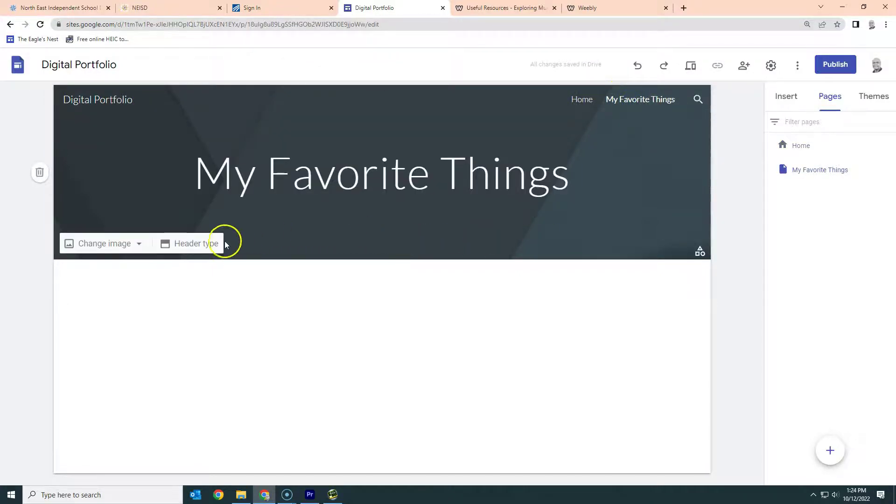
# Step: Upload the Guam island photo from My Favorite Assets as the header background
pyautogui.click(119, 245)
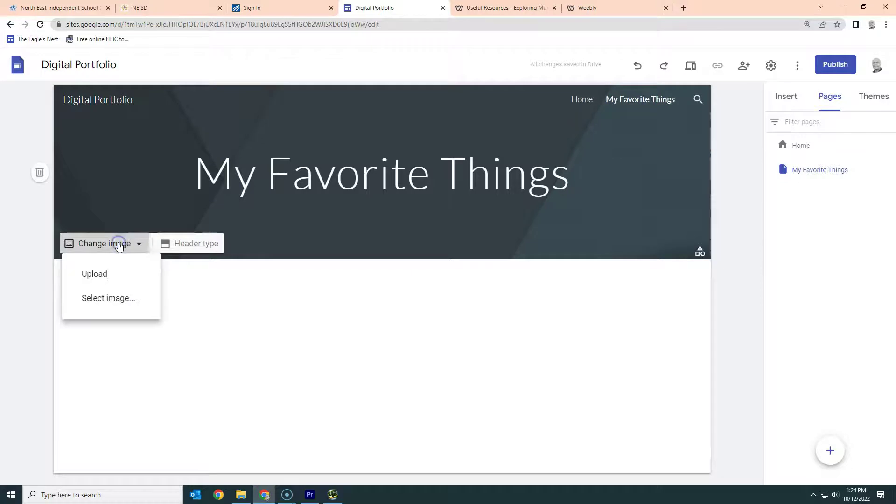
pyautogui.click(109, 273)
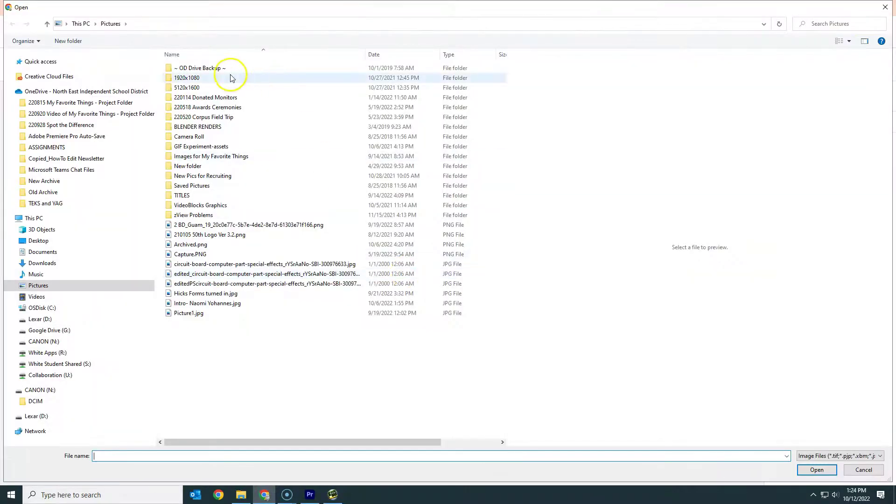
pyautogui.click(78, 116)
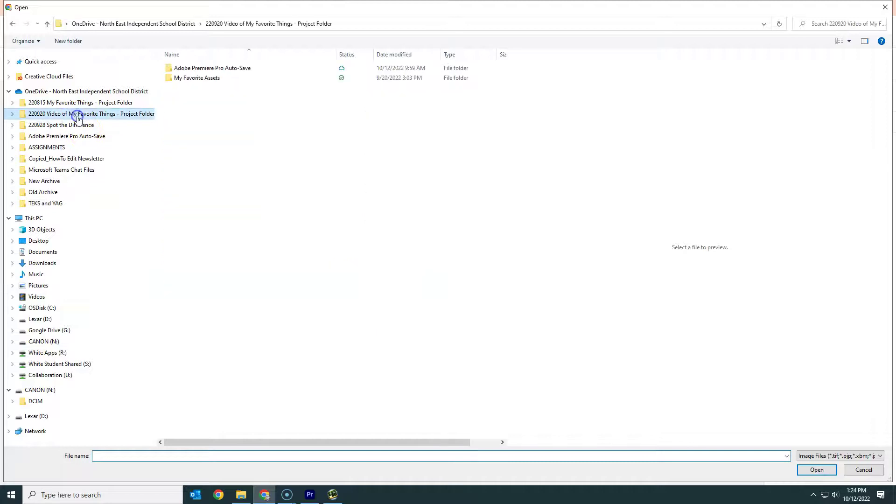
pyautogui.doubleClick(177, 79)
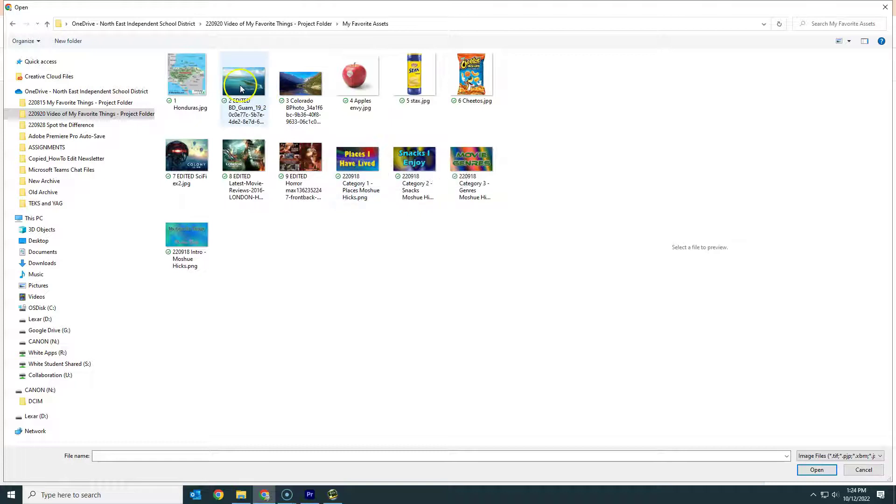
pyautogui.click(241, 89)
pyautogui.click(817, 470)
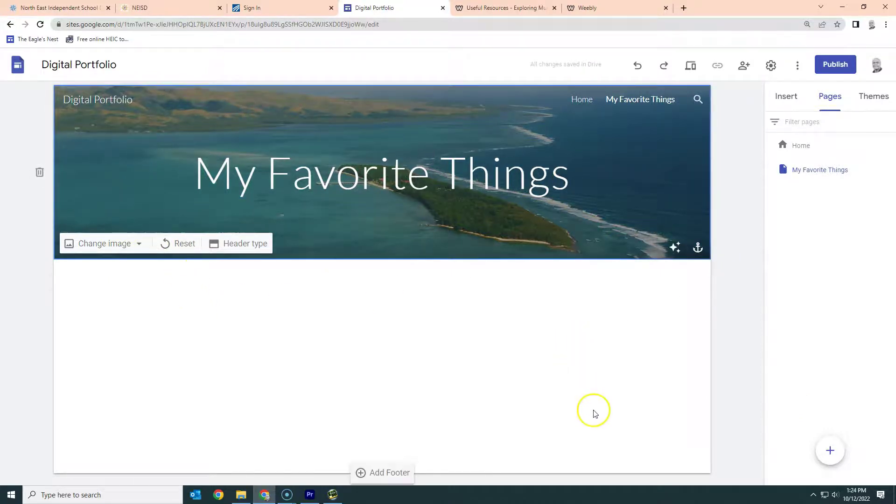
# Step: Insert a text box under the header, then start an image carousel
pyautogui.click(782, 97)
pyautogui.scroll(-5, 853, 334)
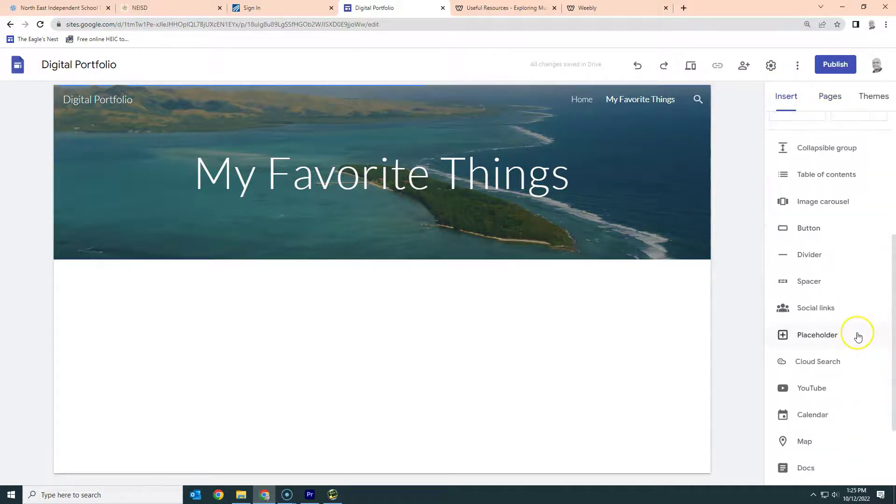
pyautogui.scroll(4, 857, 336)
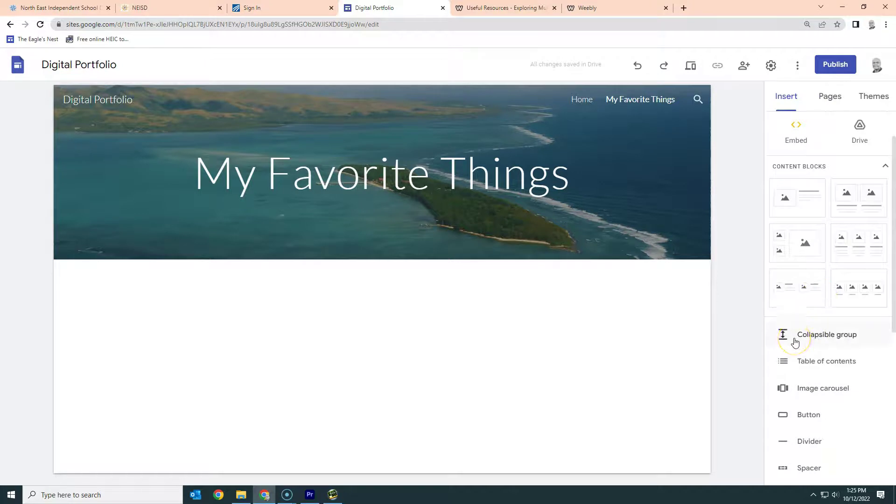
pyautogui.scroll(2, 795, 342)
pyautogui.click(795, 133)
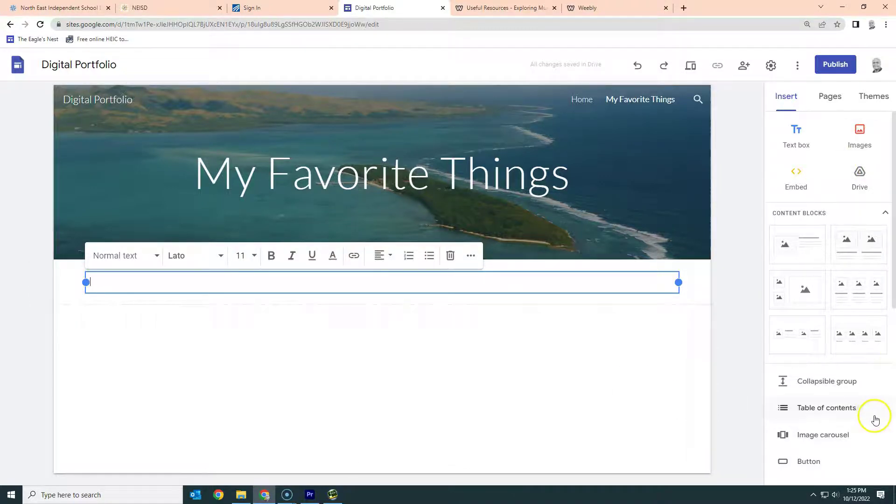
pyautogui.scroll(-3, 875, 420)
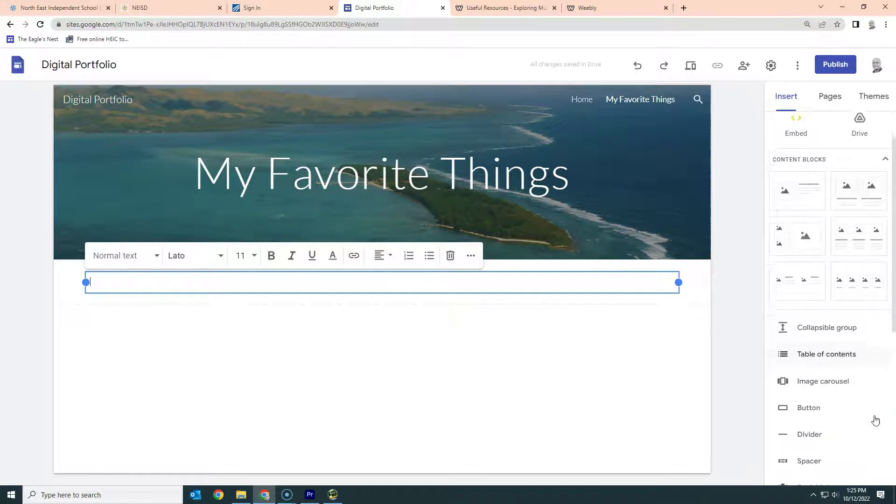
pyautogui.click(819, 307)
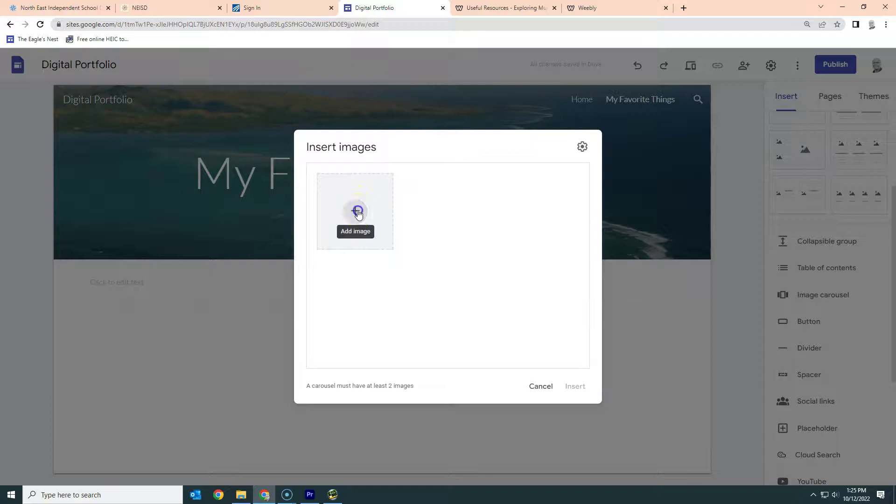
# Step: Upload images 1–9 from My Favorite Assets and insert them as a carousel
pyautogui.click(357, 212)
pyautogui.click(392, 242)
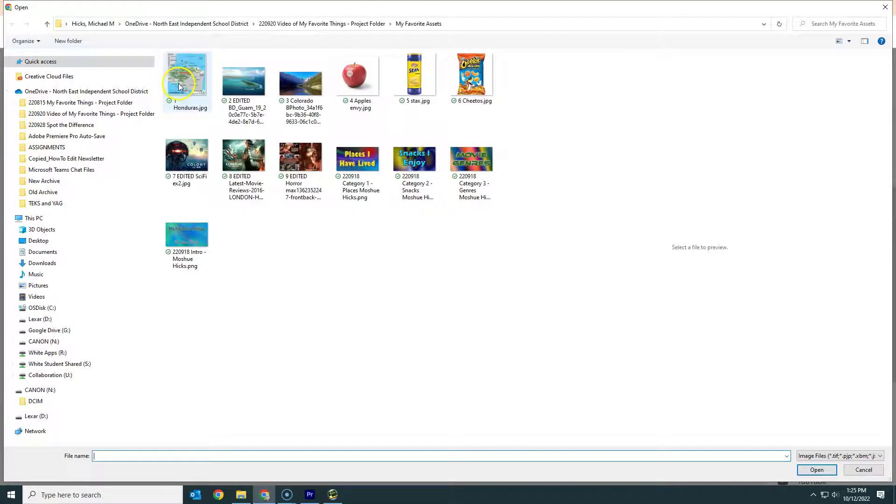
pyautogui.click(179, 87)
pyautogui.keyDown('shift'); pyautogui.click(301, 159); pyautogui.keyUp('shift')
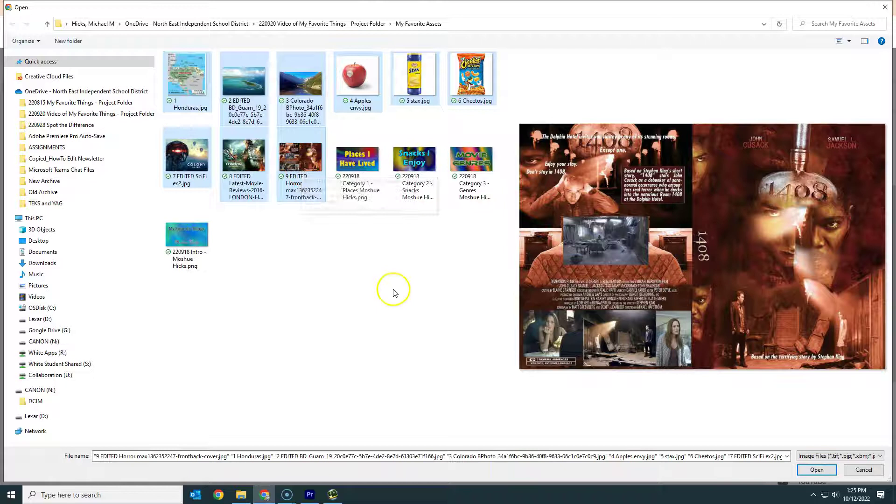
pyautogui.click(815, 470)
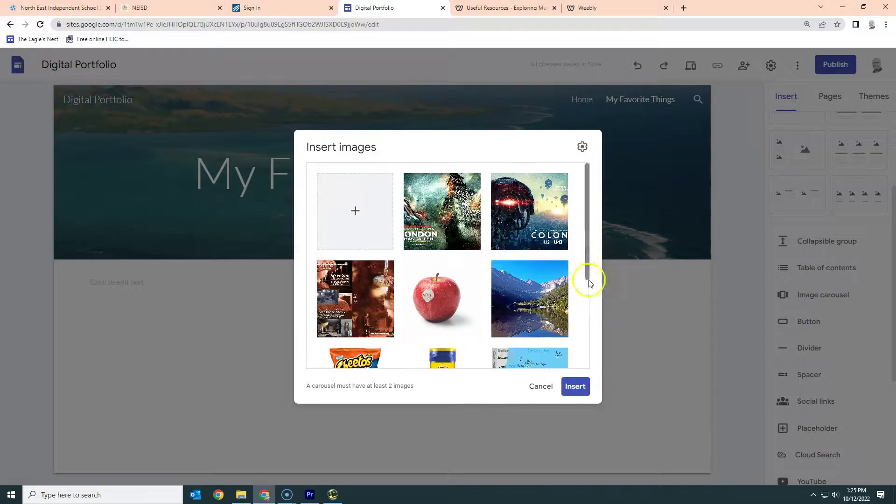
pyautogui.click(575, 386)
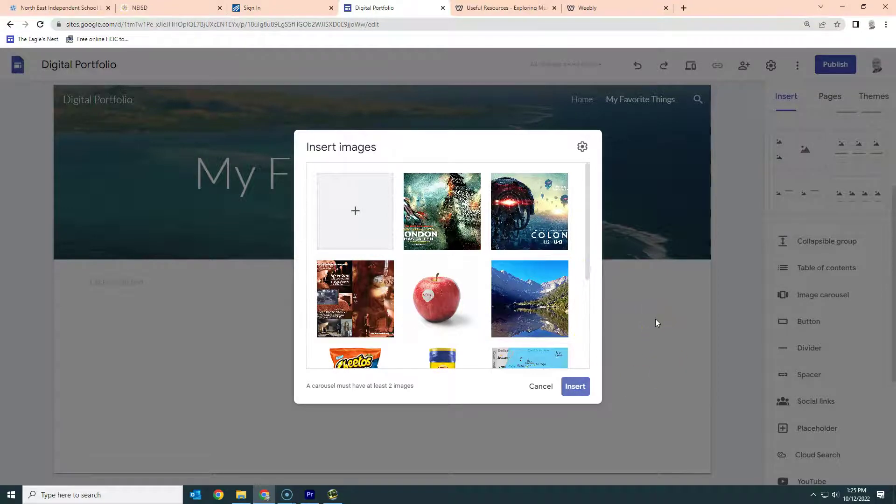
# Step: Scroll the Insert panel and start adding a YouTube video
pyautogui.scroll(-3, 502, 342)
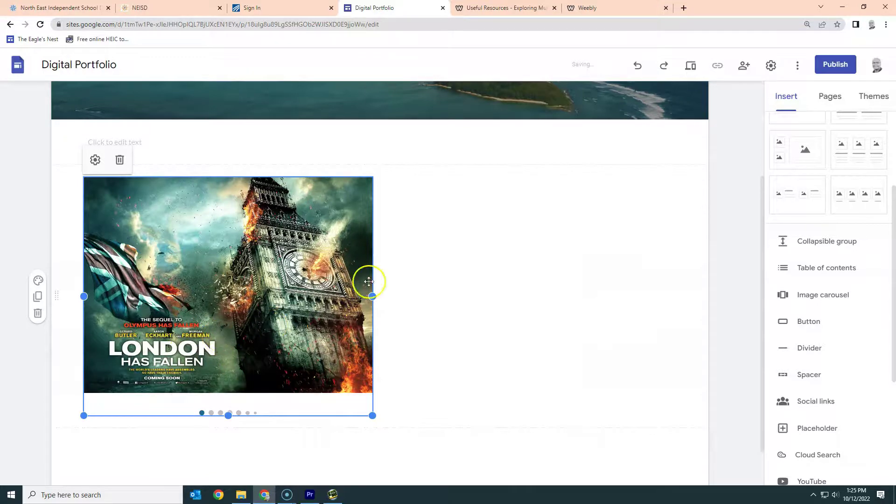
pyautogui.scroll(-2, 840, 295)
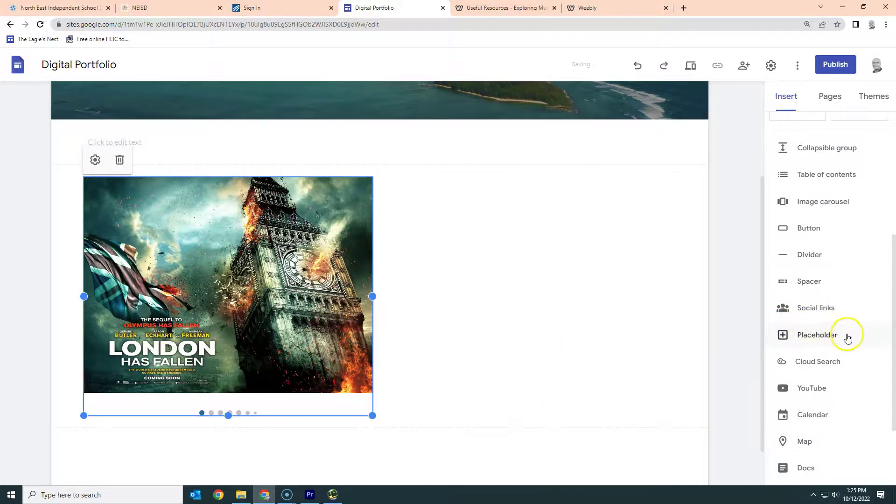
pyautogui.scroll(-2, 845, 338)
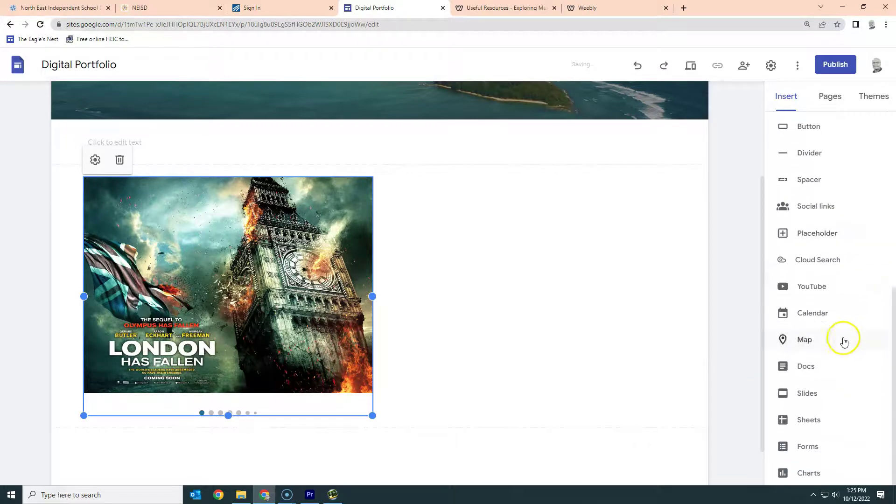
pyautogui.click(815, 292)
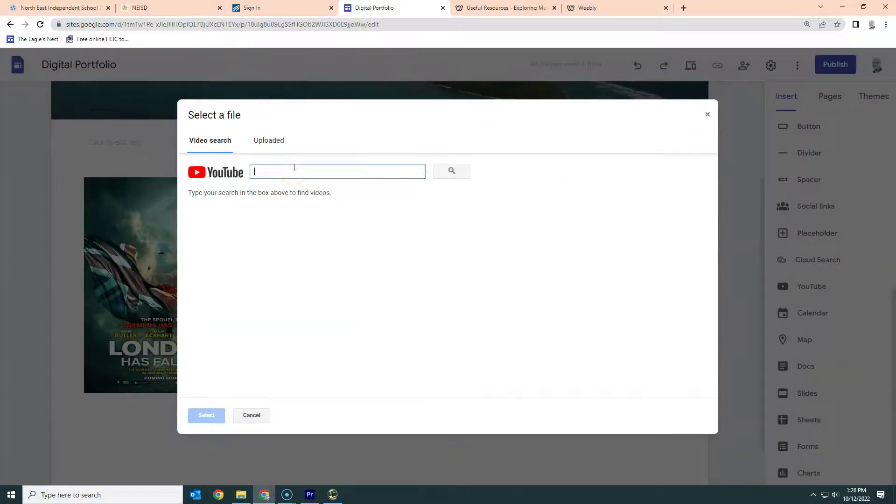
# Step: Open YouTube in a new browser tab from the Google apps menu
pyautogui.click(685, 11)
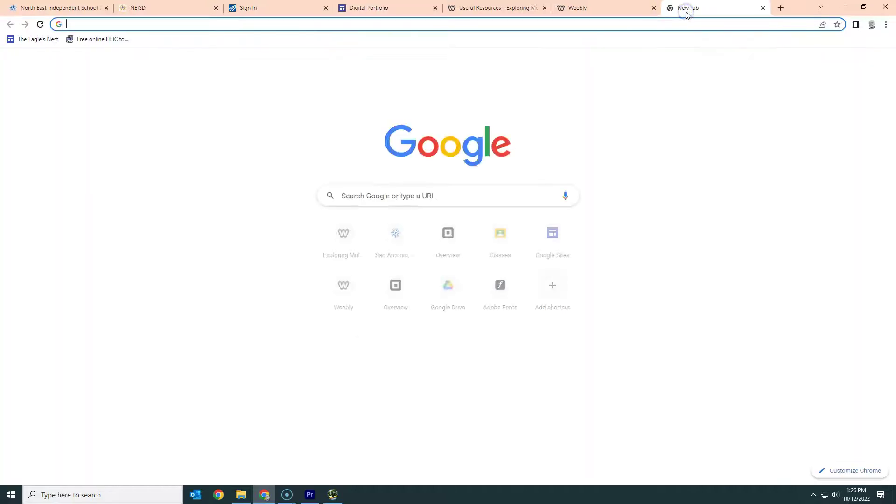
pyautogui.click(858, 64)
pyautogui.click(827, 107)
pyautogui.scroll(-5, 802, 187)
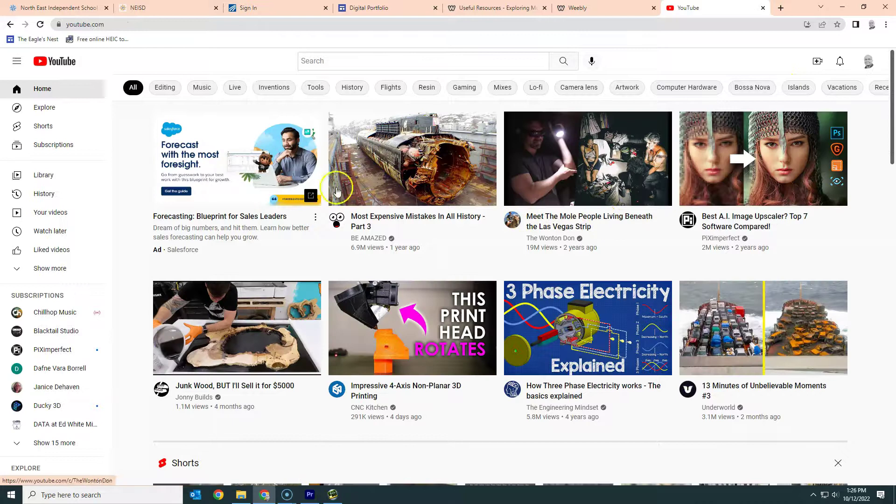
# Step: In YouTube Studio's Content list, copy the Movie Genres video's shareable link
pyautogui.click(868, 65)
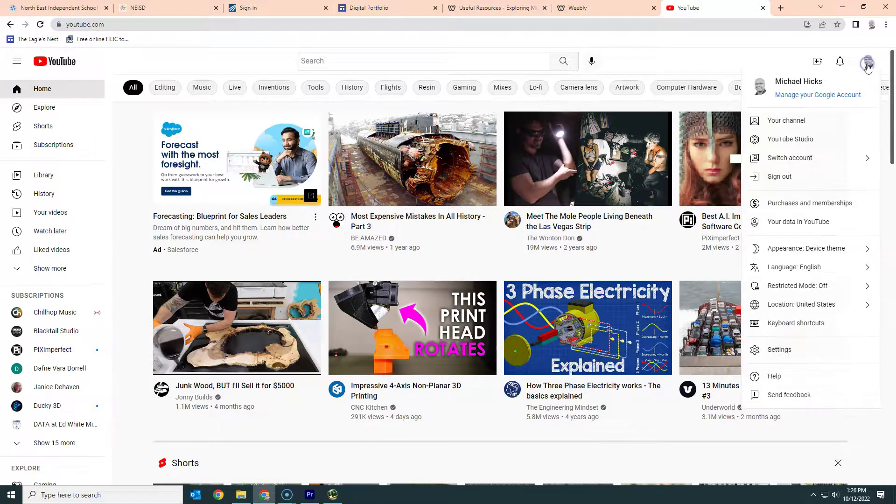
pyautogui.click(797, 139)
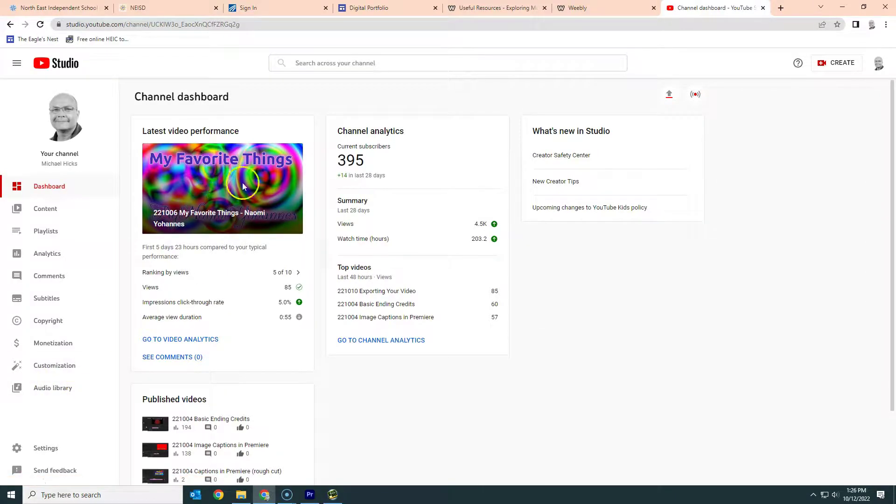
pyautogui.click(57, 206)
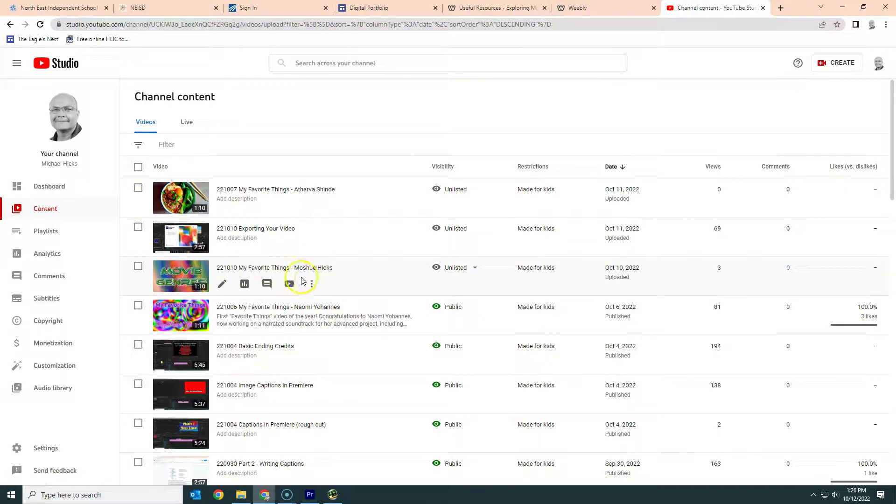
pyautogui.click(311, 285)
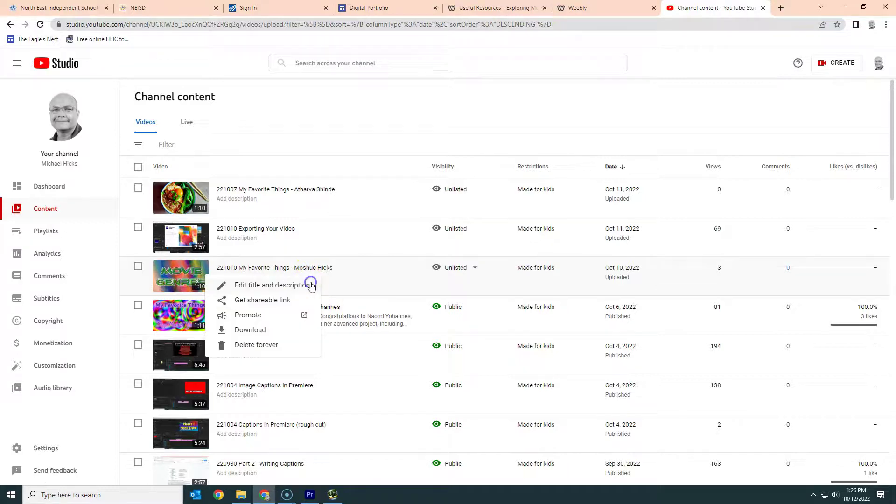
pyautogui.click(273, 304)
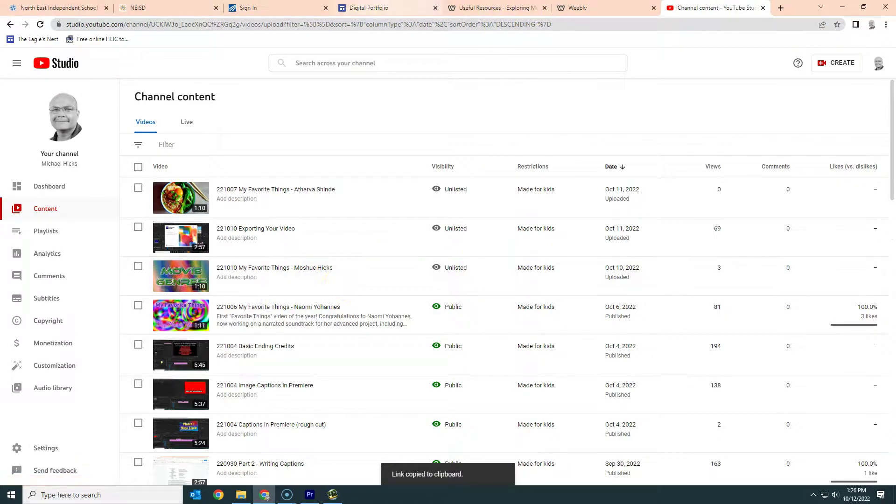
# Step: Back in the Sites editor, paste the link into the video search and embed the Movie Genres video
pyautogui.click(367, 5)
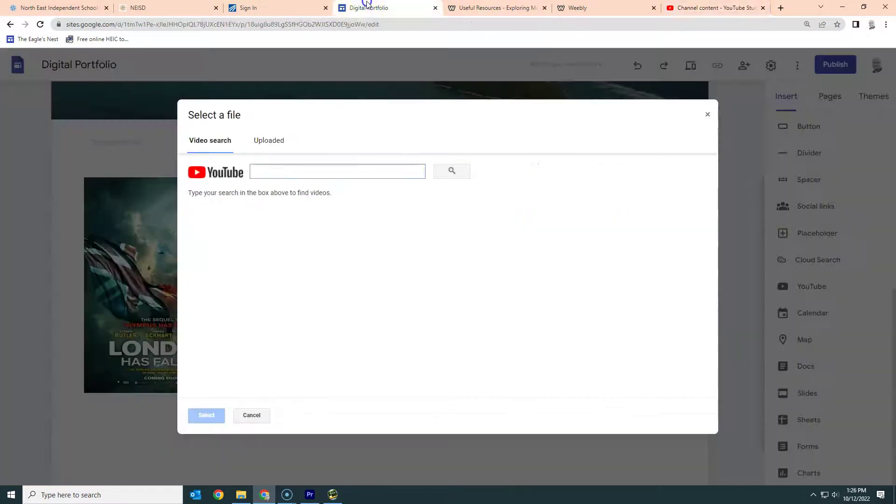
pyautogui.rightClick(307, 172)
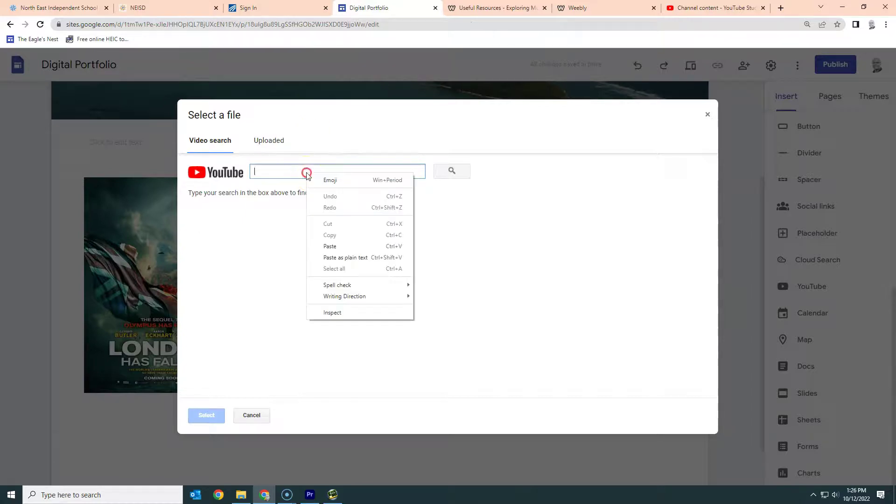
pyautogui.click(329, 246)
pyautogui.click(452, 171)
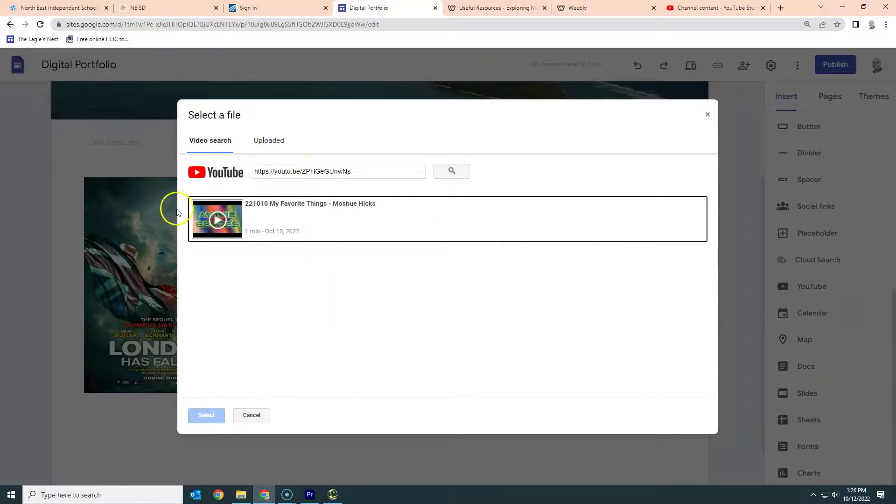
pyautogui.click(217, 219)
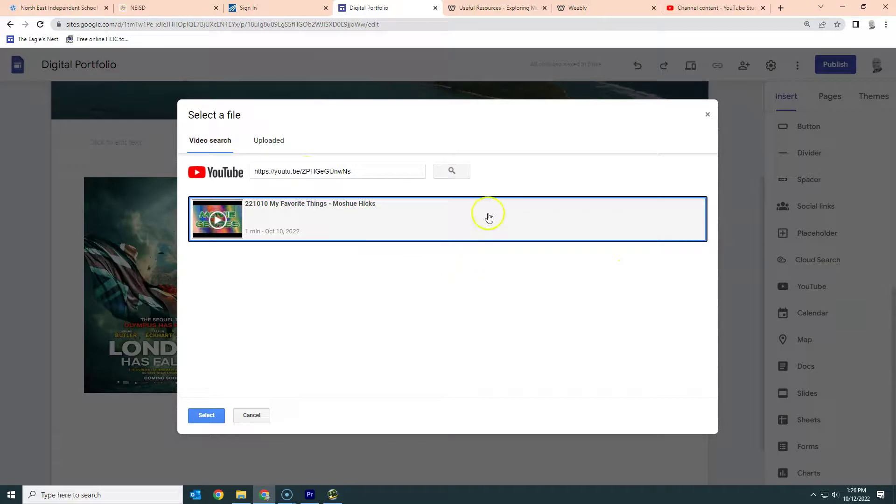
pyautogui.click(206, 415)
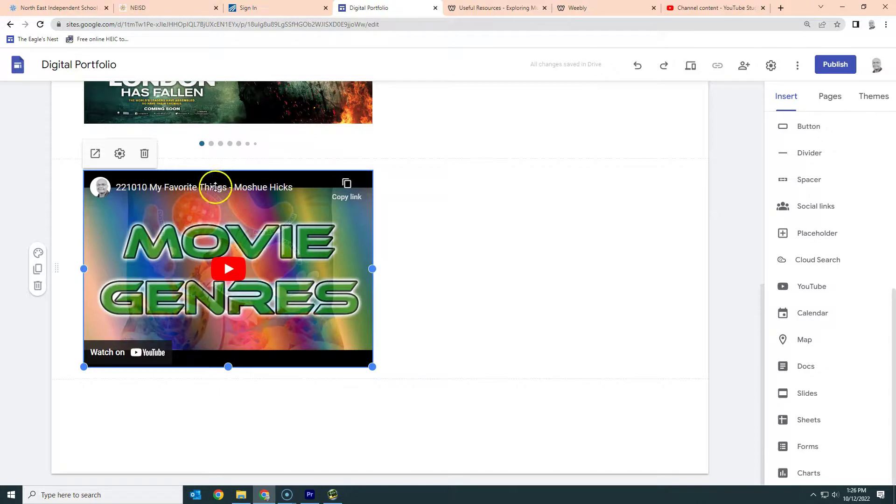
# Step: Drag the video embed full width above the London Has Fallen image carousel
pyautogui.moveTo(214, 184); pyautogui.dragTo(300, 300)
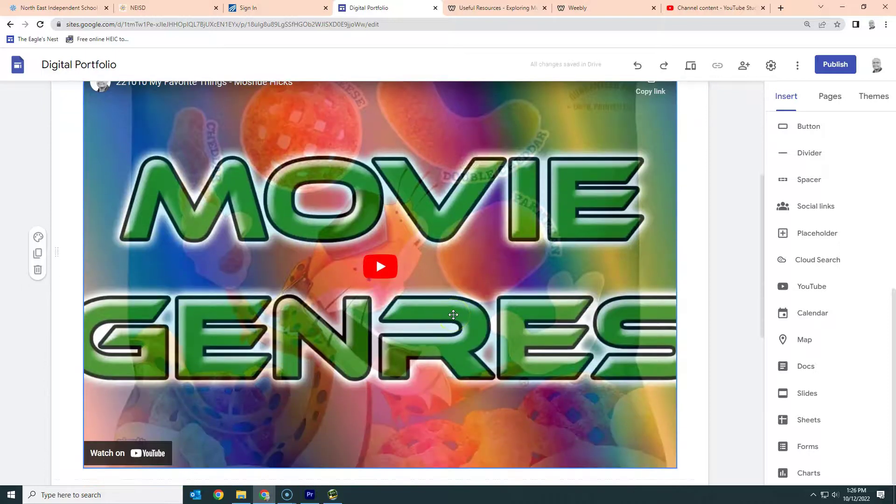
pyautogui.scroll(-6, 453, 314)
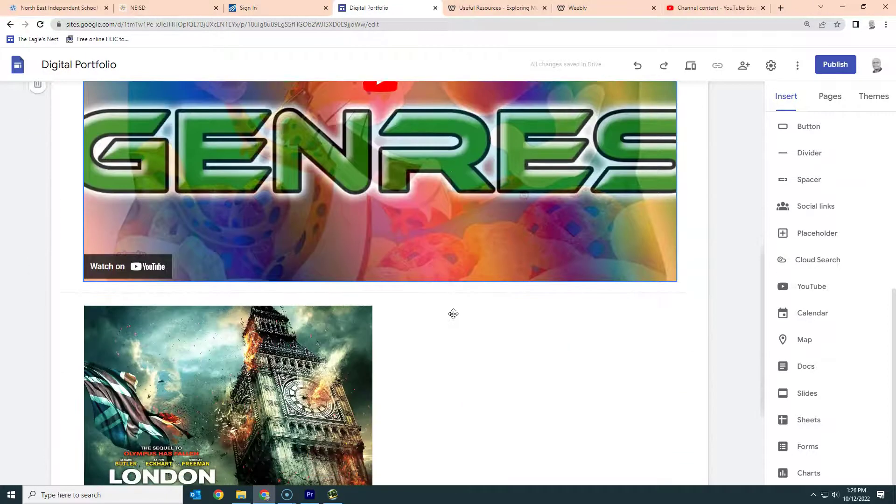
pyautogui.click(341, 264)
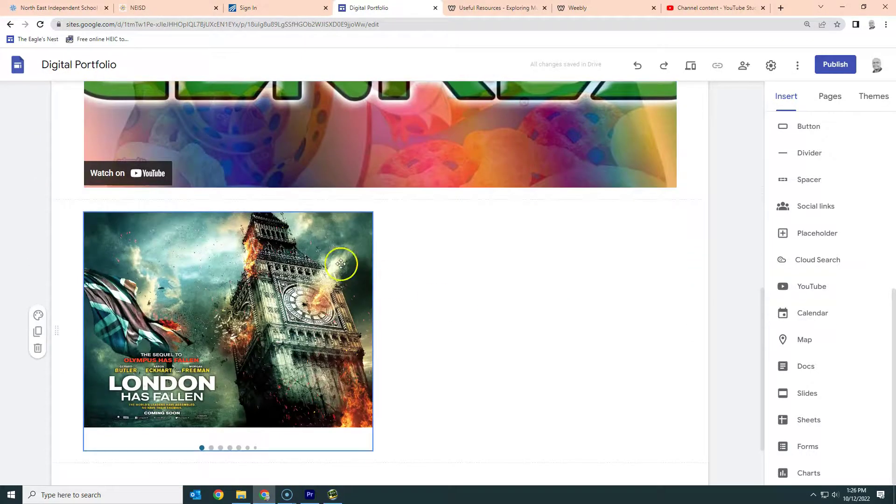
pyautogui.scroll(-2, 452, 294)
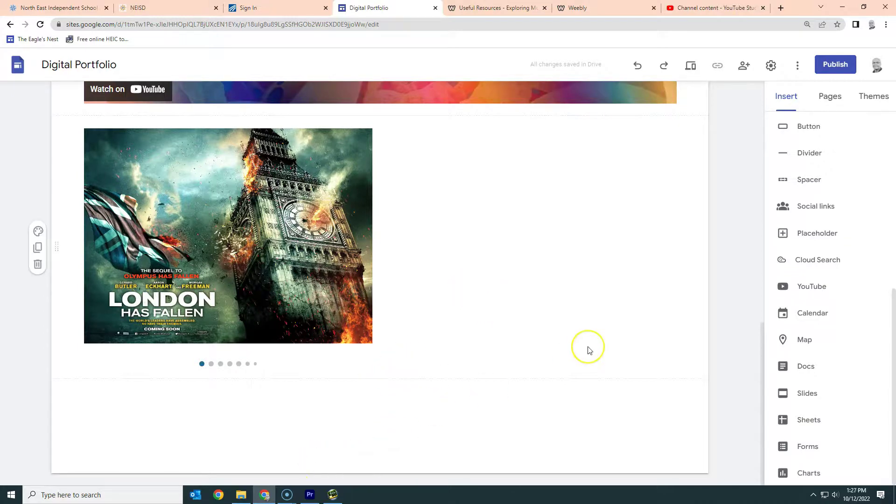
pyautogui.scroll(4, 582, 344)
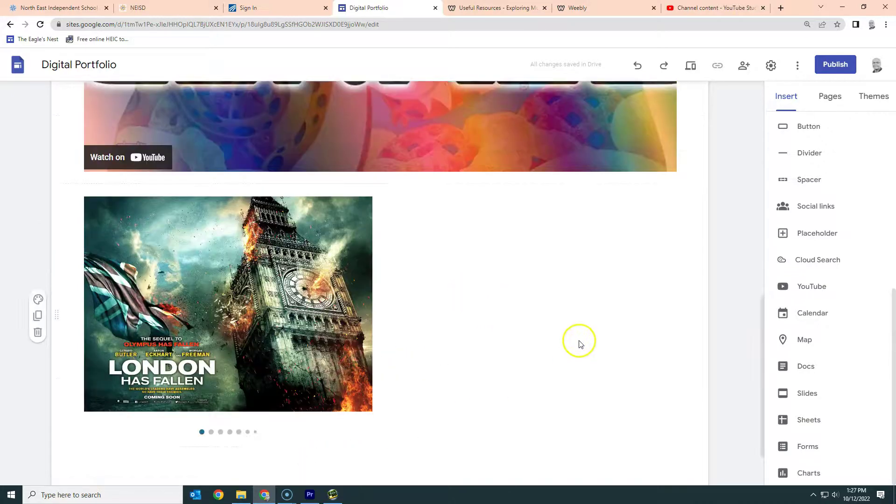
pyautogui.scroll(3, 579, 344)
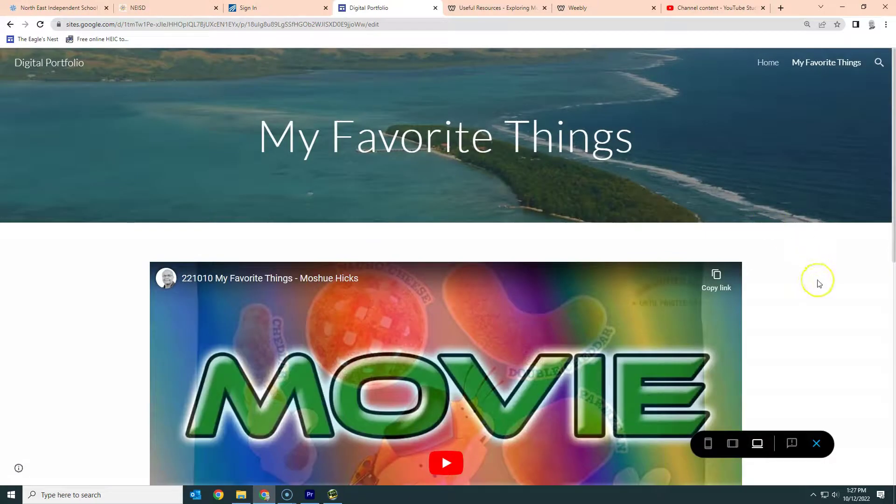
# Step: Play the embedded Movie Genres video in the site preview
pyautogui.scroll(-5, 819, 284)
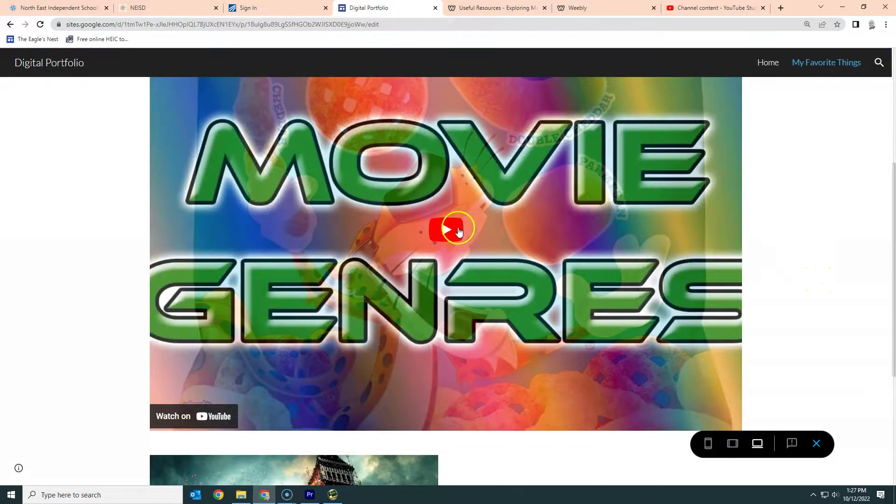
pyautogui.click(457, 229)
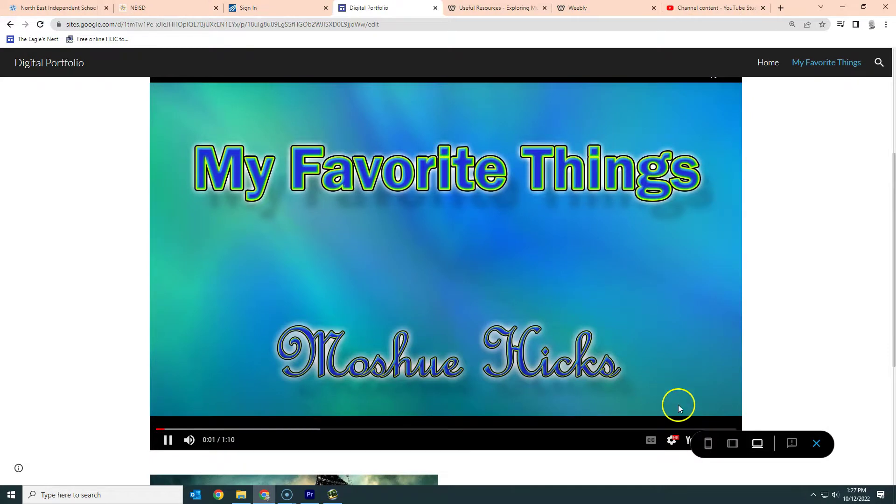
pyautogui.scroll(-2, 832, 324)
pyautogui.scroll(5, 833, 326)
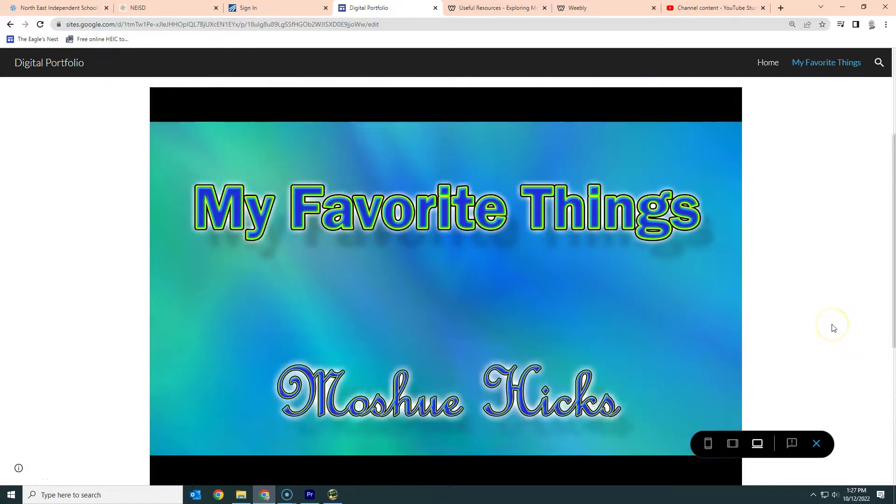
# Step: Visit the Home page in preview, then exit back to the editor
pyautogui.scroll(2, 831, 317)
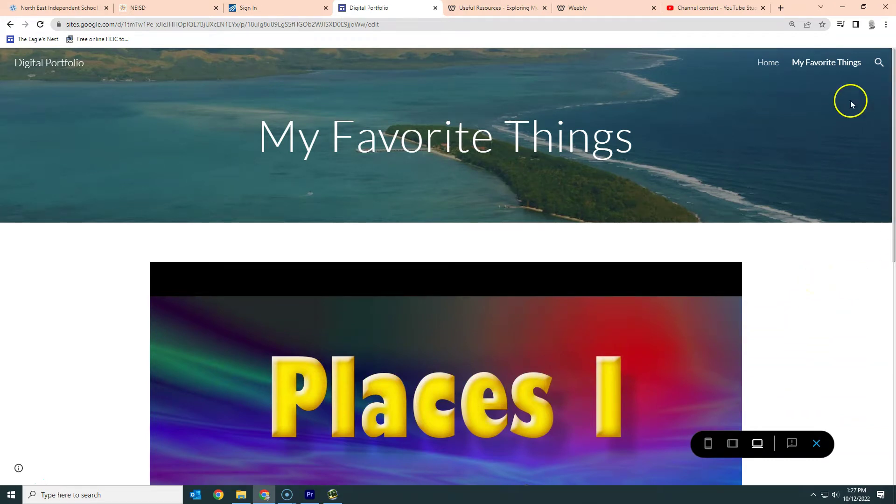
pyautogui.click(768, 64)
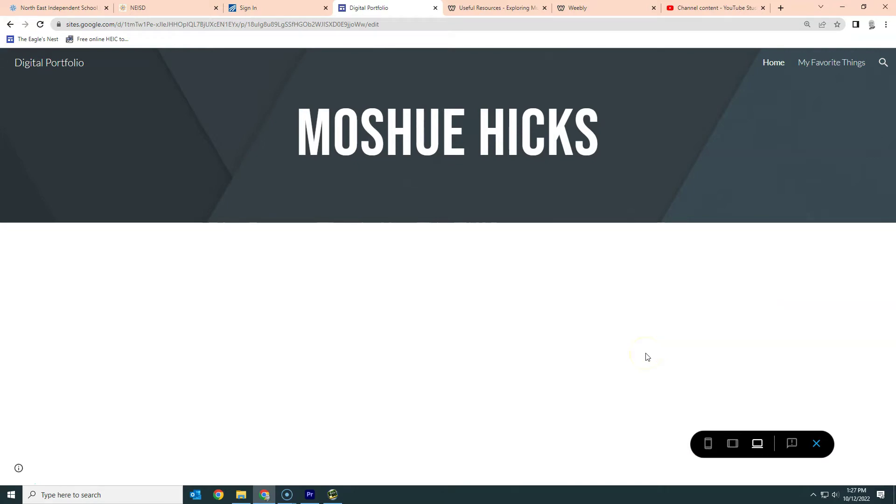
pyautogui.click(817, 443)
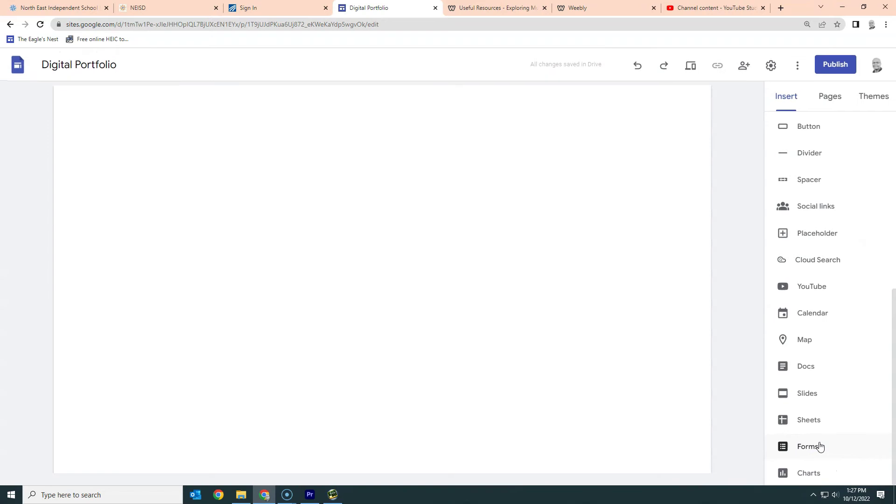